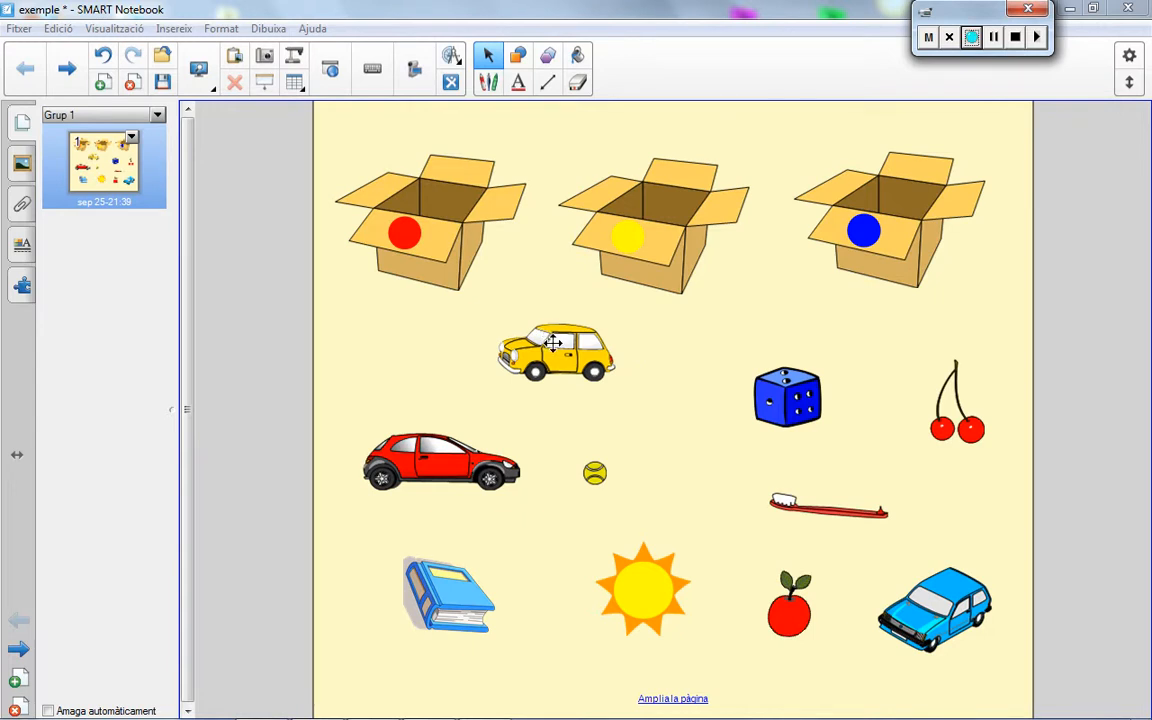
Step: Try out the sorting activity by moving the yellow car, dice and book to the yellow box and the cherries to the red box
drag(553, 342, 650, 172)
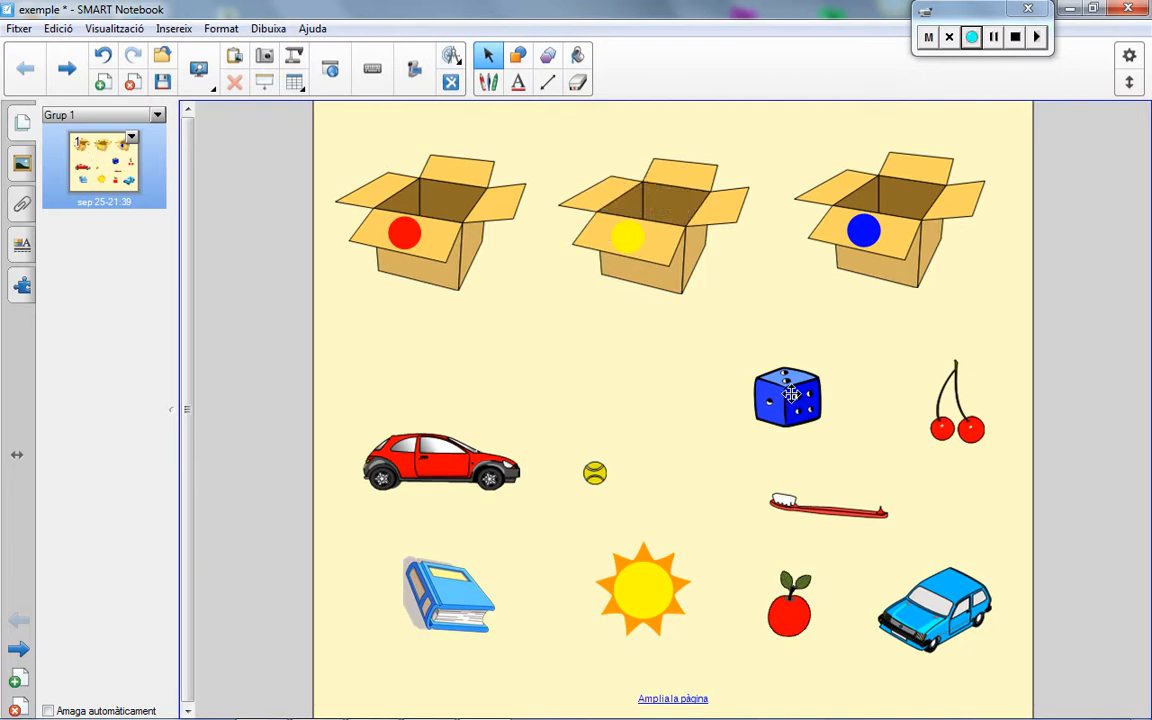
drag(792, 398, 660, 195)
drag(950, 433, 416, 200)
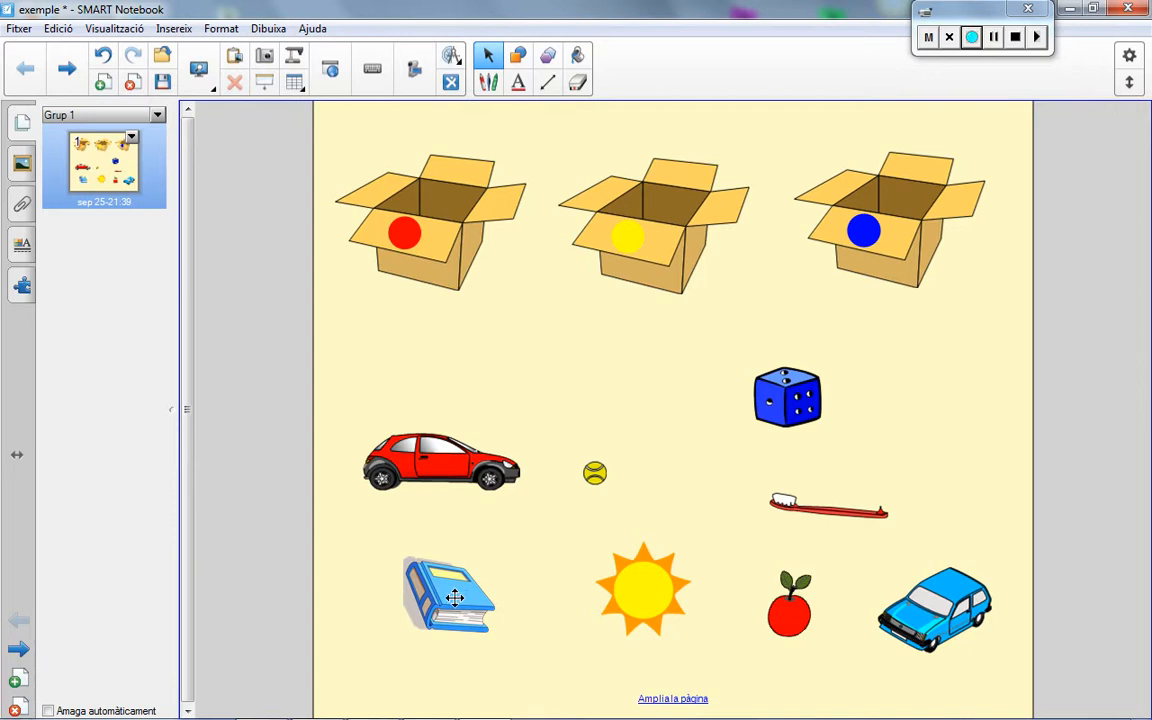
drag(452, 603, 660, 188)
Step: Go to a new blank page and search the gallery for "caixa"
click(64, 72)
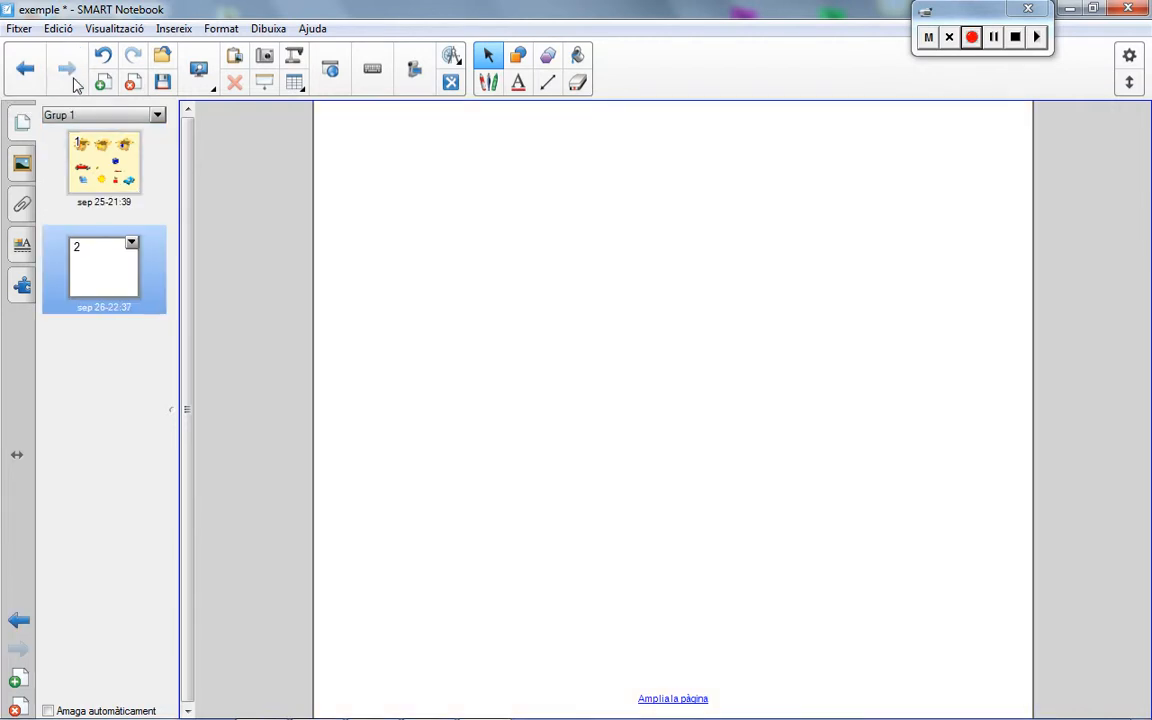
click(22, 165)
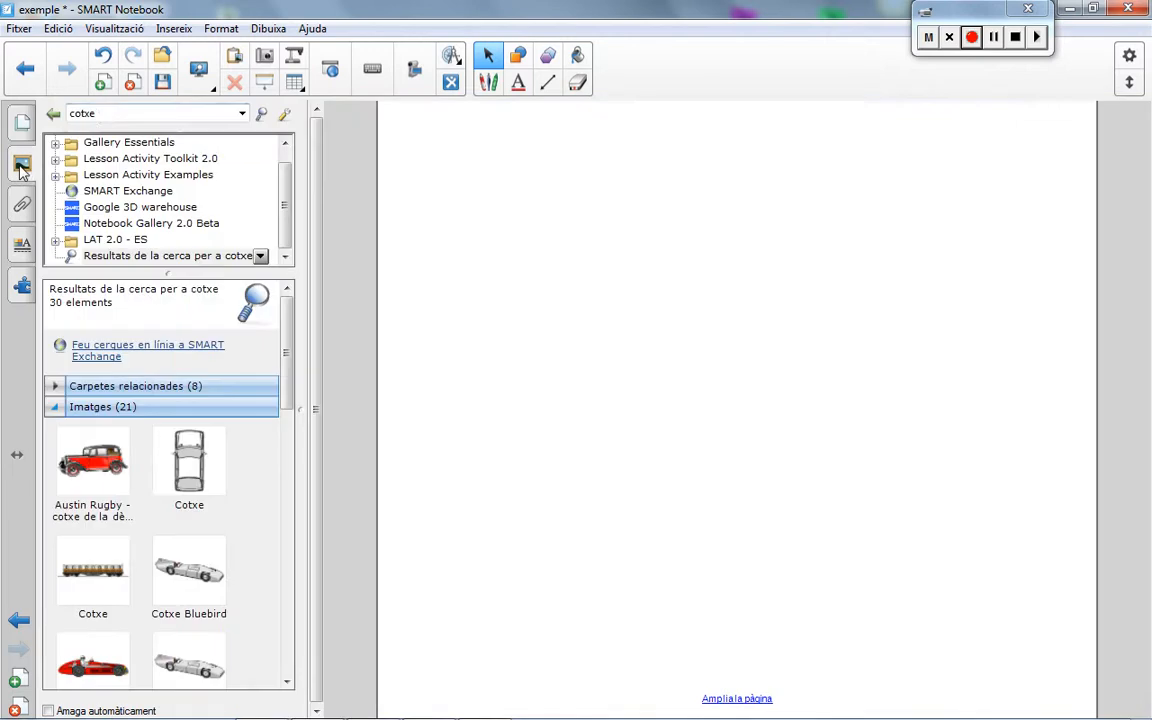
double_click(102, 114)
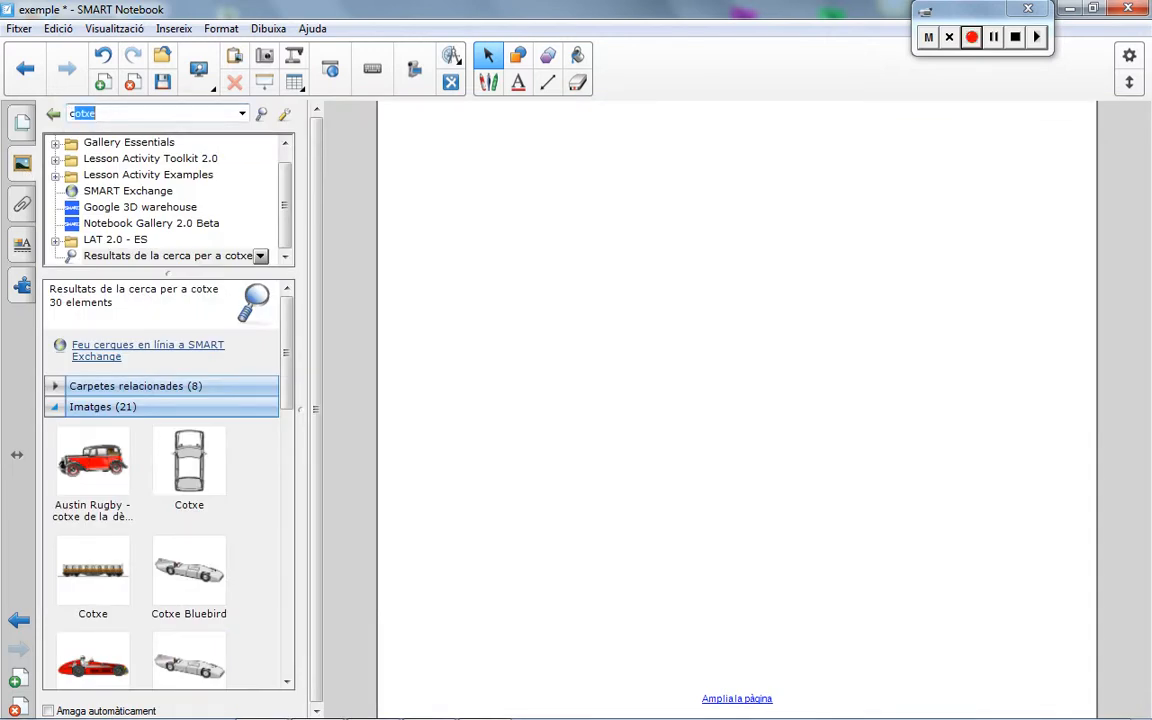
text(caixa)
key(Return)
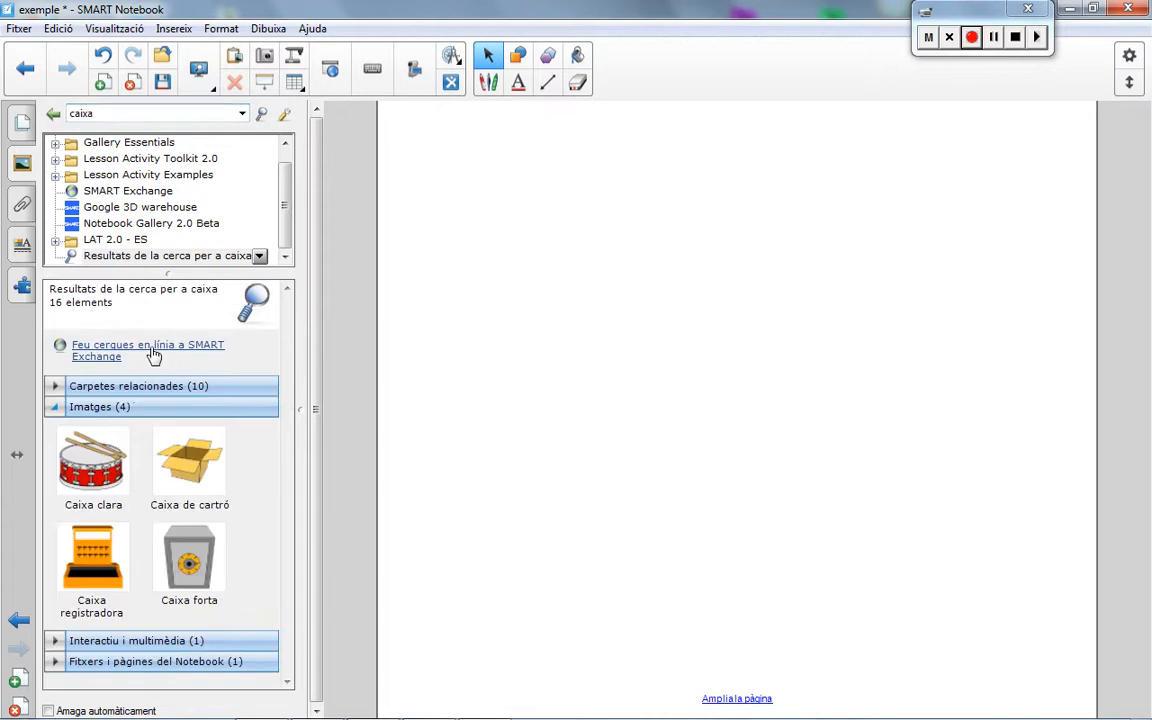
Step: Place three copies of the "Caixa de cartró" image across the upper part of the page
drag(172, 440, 463, 177)
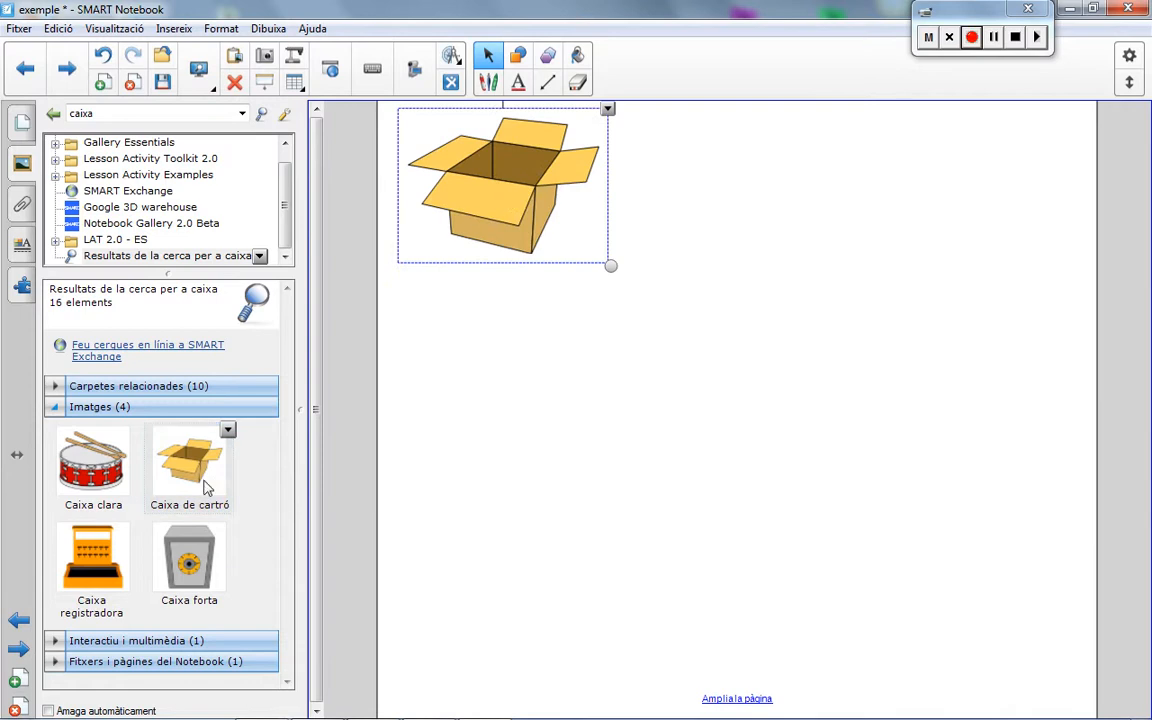
drag(205, 487, 704, 262)
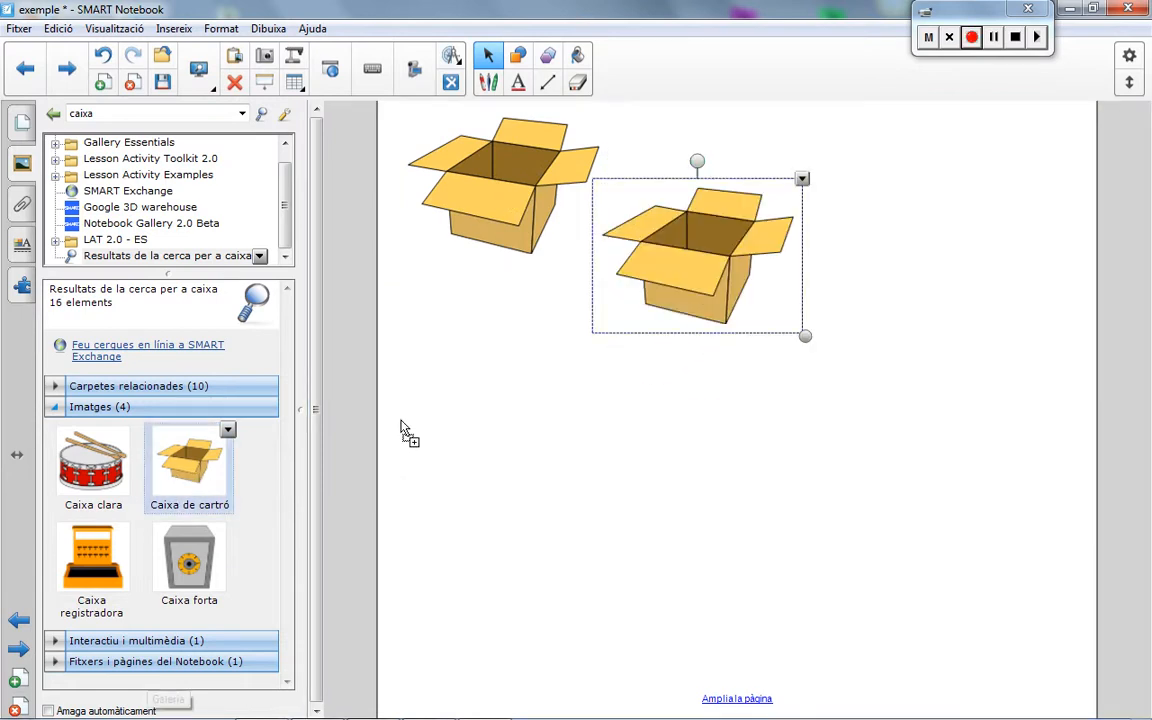
drag(405, 430, 942, 198)
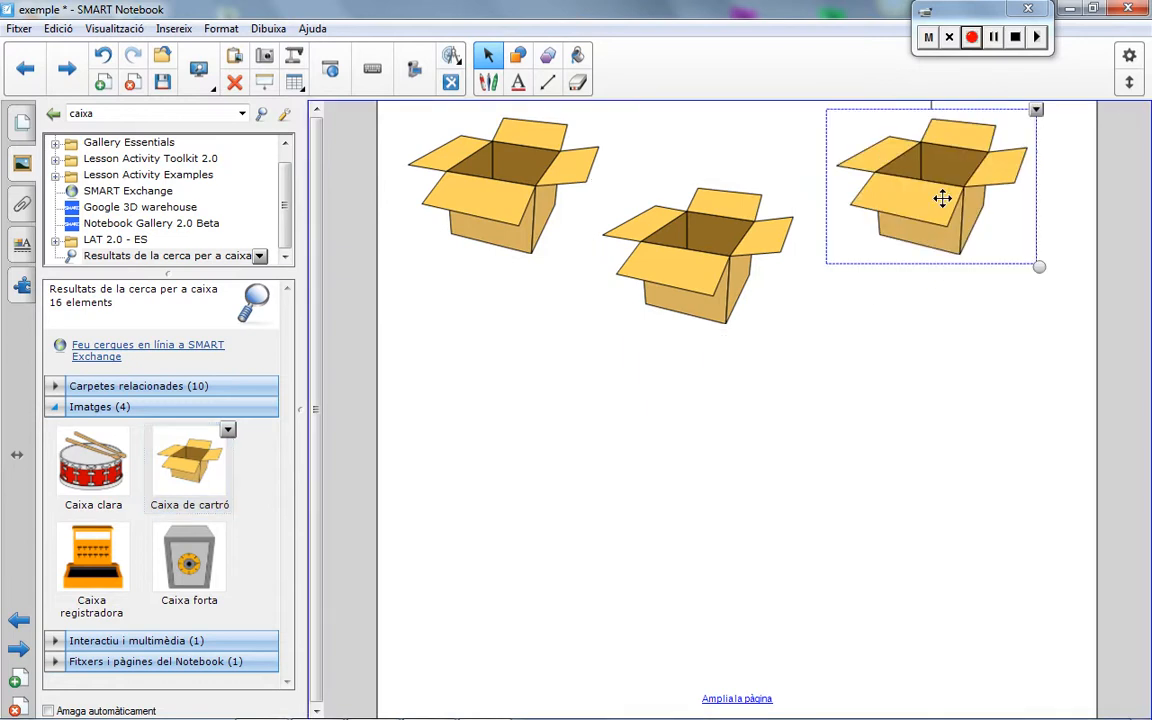
Step: Draw a small circle on the front flap of the leftmost box and fill it with red
click(519, 57)
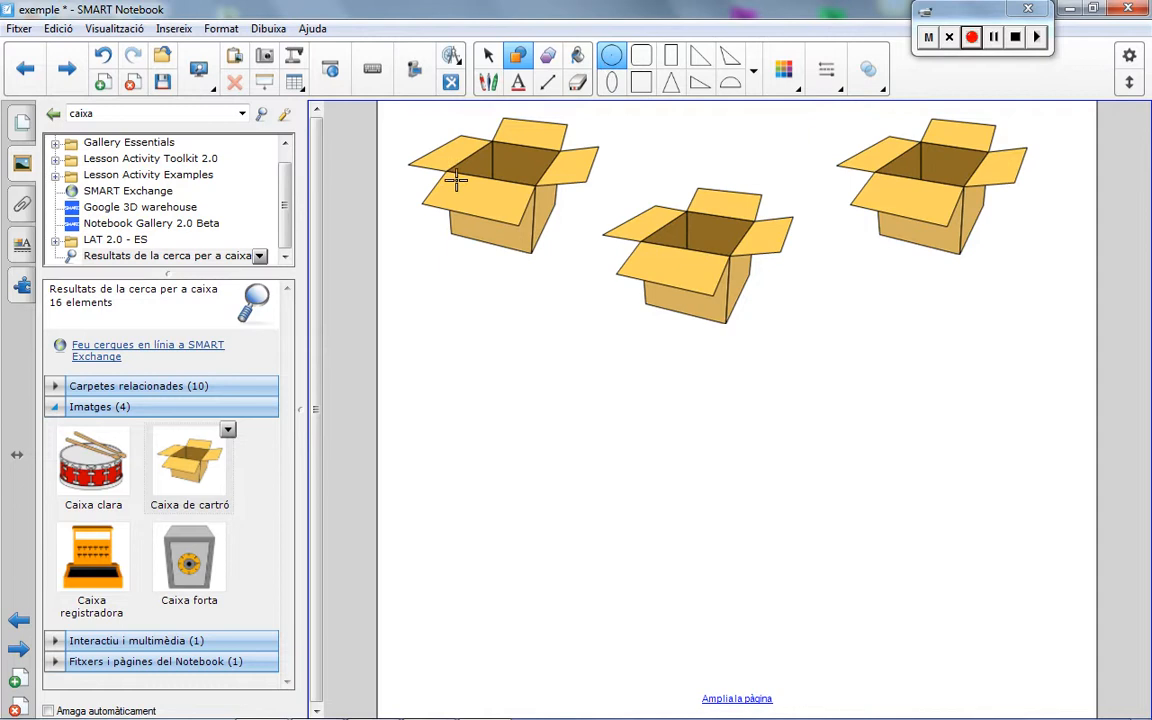
drag(479, 198, 488, 204)
click(578, 57)
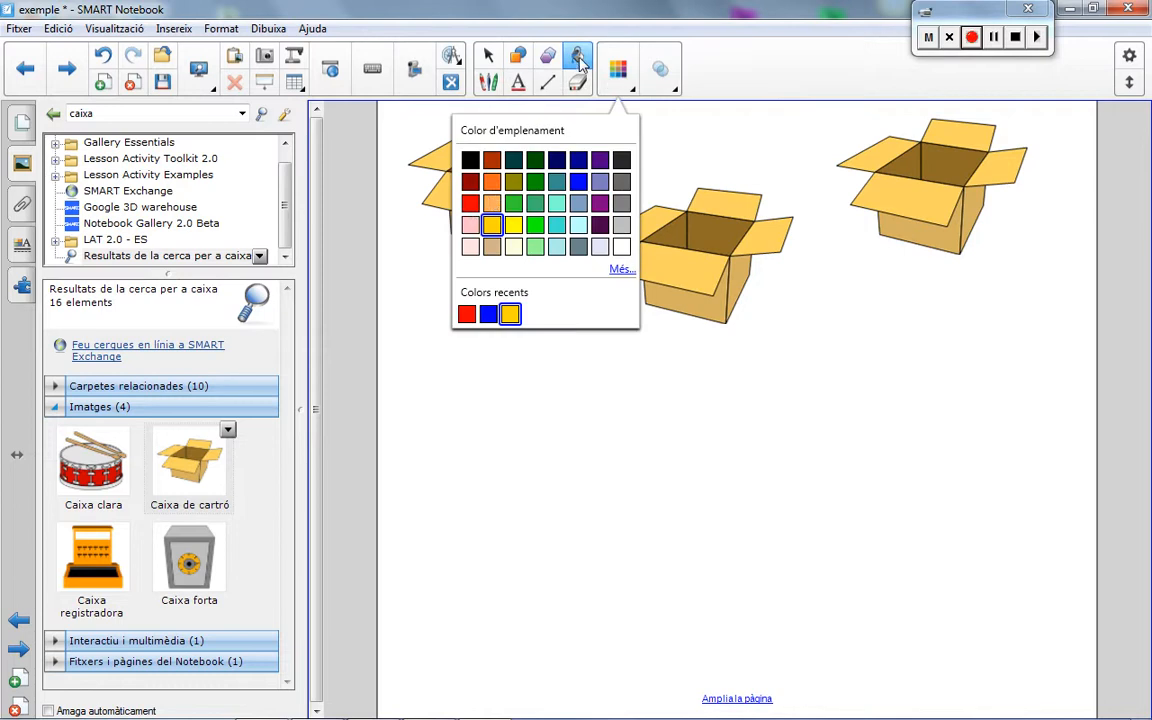
click(471, 204)
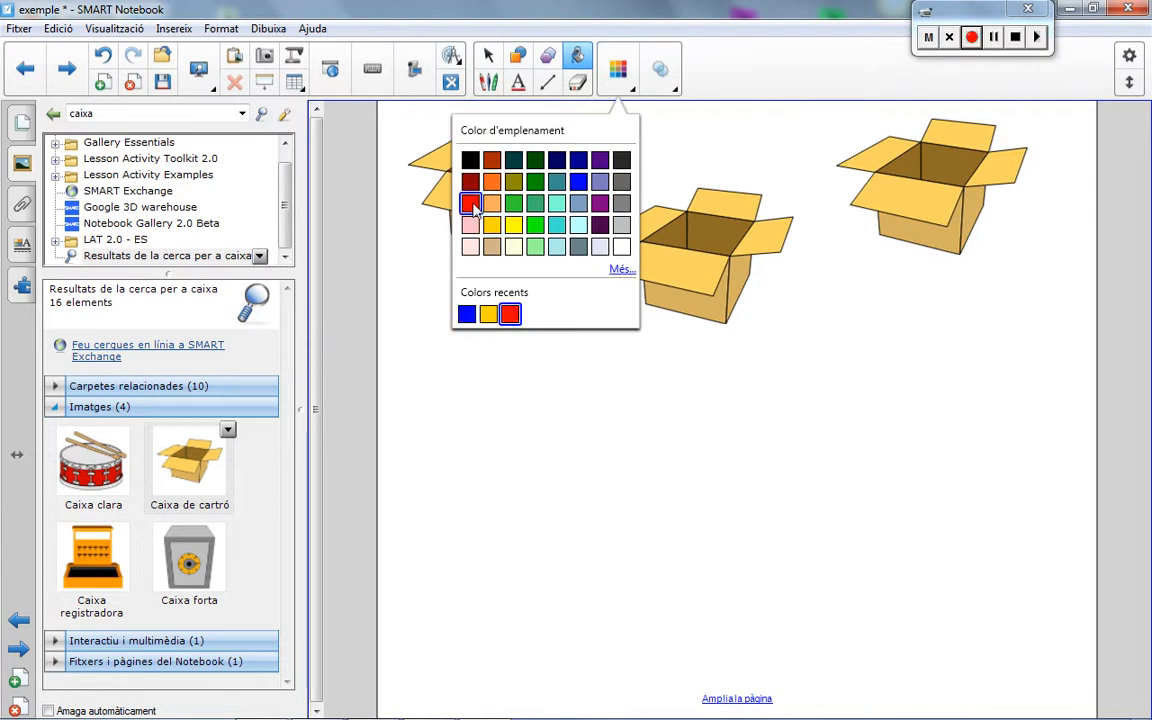
click(607, 73)
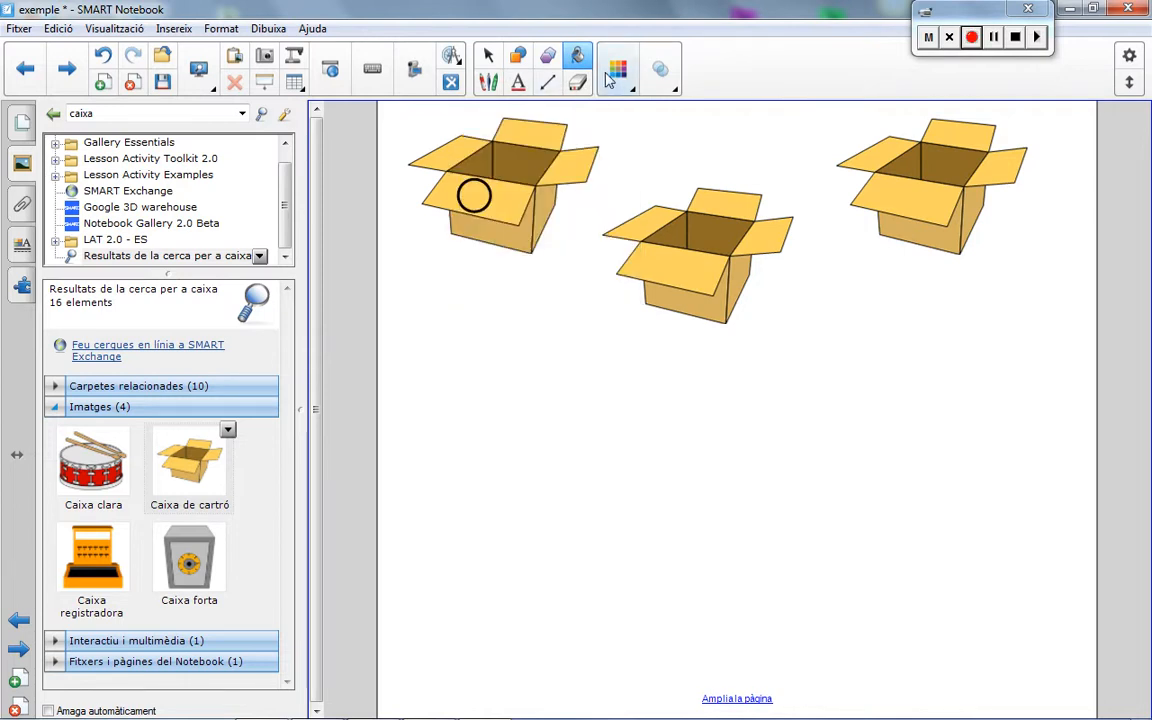
click(475, 195)
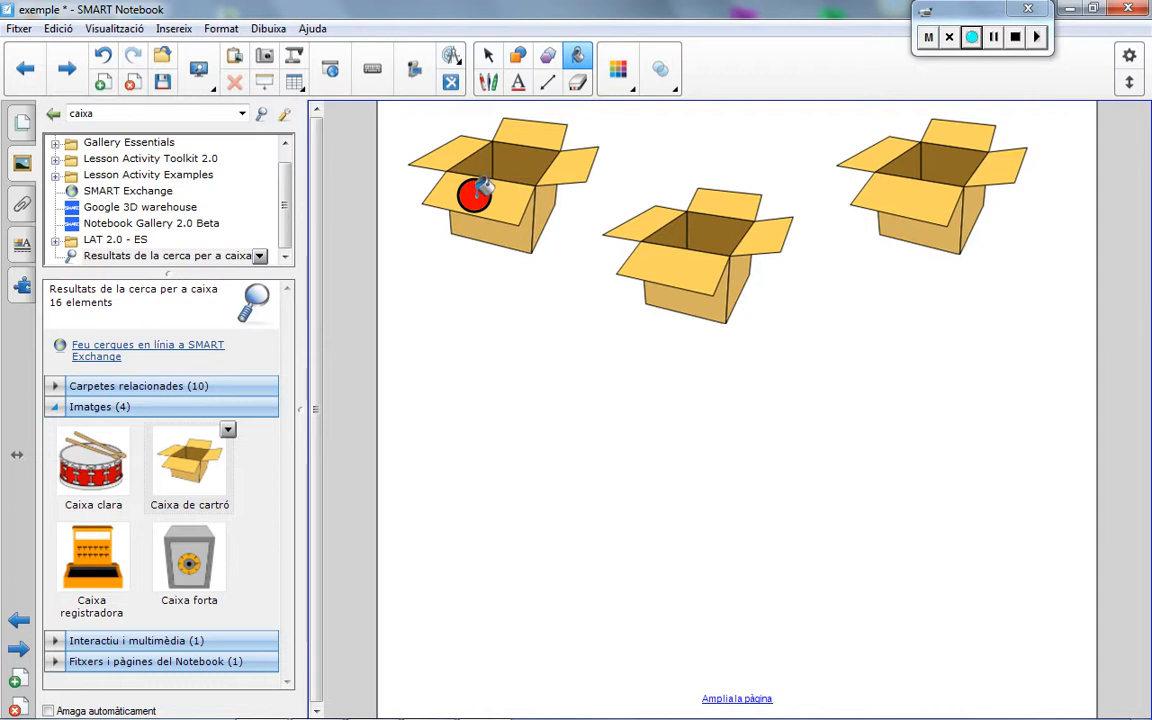
Step: Clone the red circle twice and place the copies on the front flaps of the middle and rightmost boxes
click(489, 58)
click(478, 194)
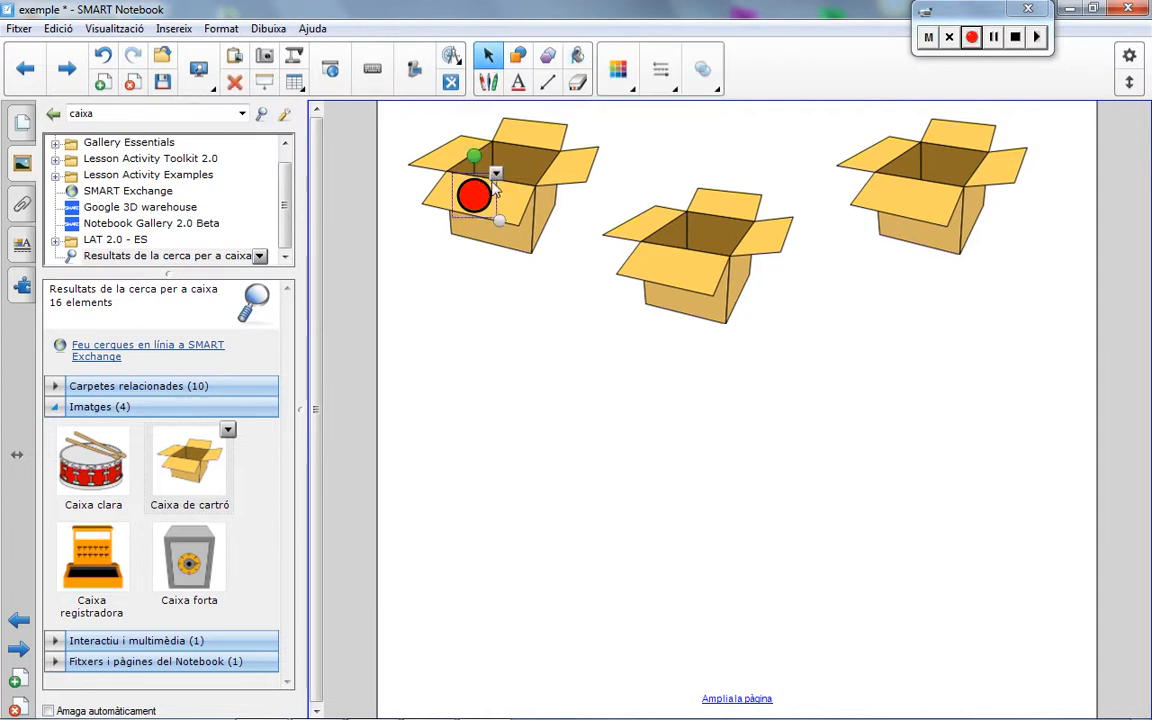
click(496, 175)
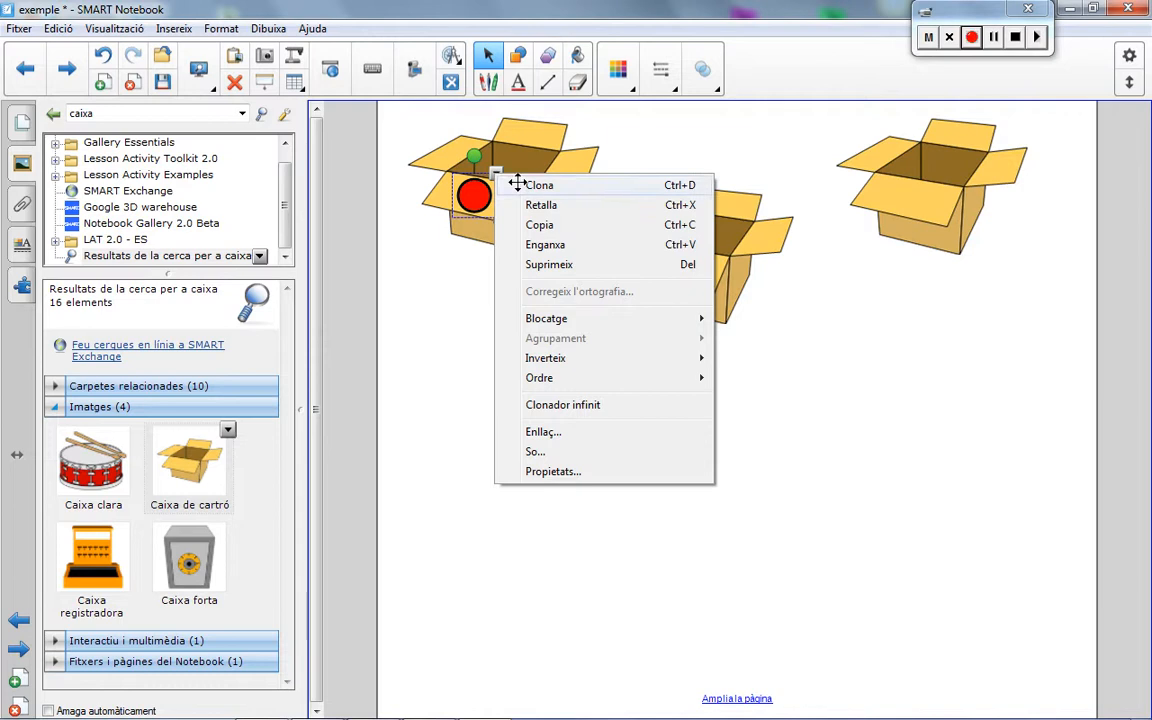
click(514, 183)
mouse_move(505, 197)
mouse_down()
mouse_move(636, 204)
mouse_move(690, 264)
mouse_up()
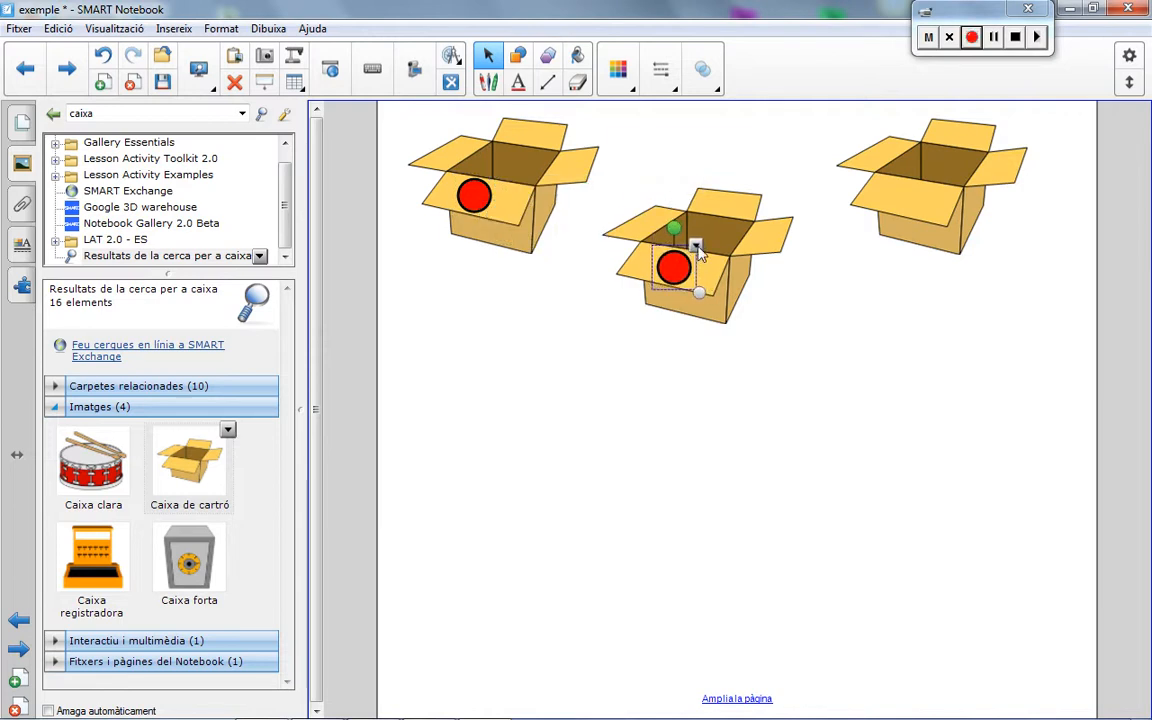
click(696, 246)
click(675, 258)
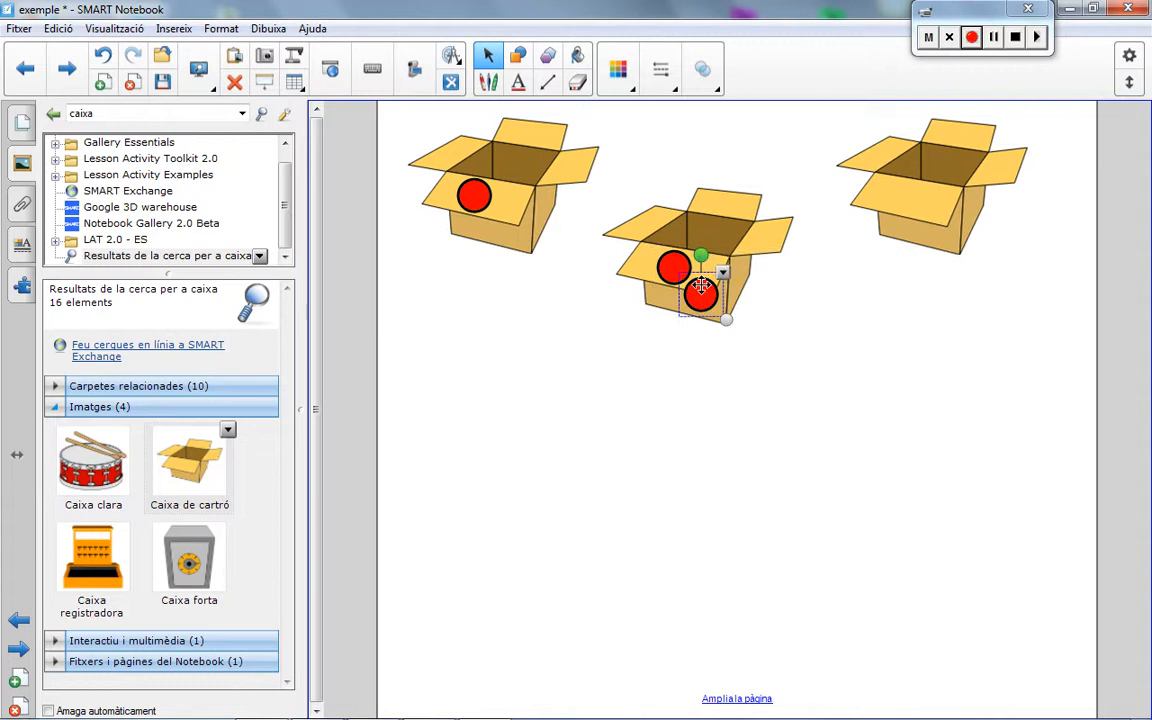
mouse_move(701, 291)
mouse_down()
mouse_move(838, 192)
mouse_move(924, 195)
mouse_up()
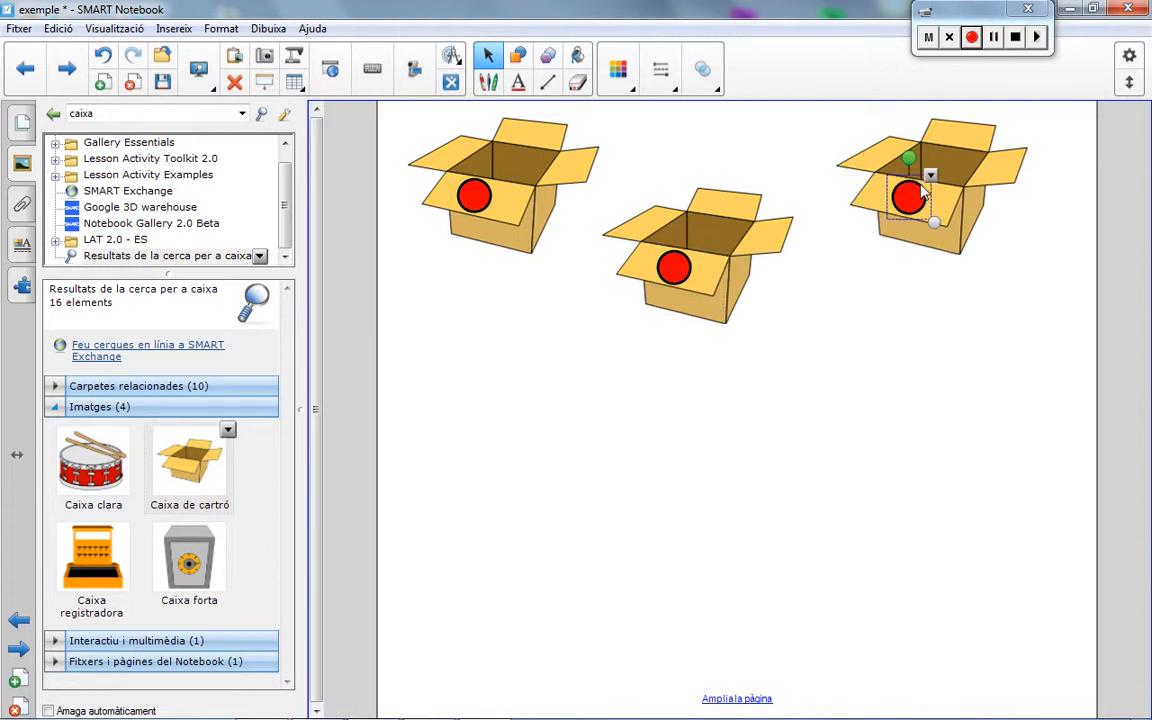
Step: Fill the rightmost box's circle with blue and the middle box's circle with golden yellow
click(578, 55)
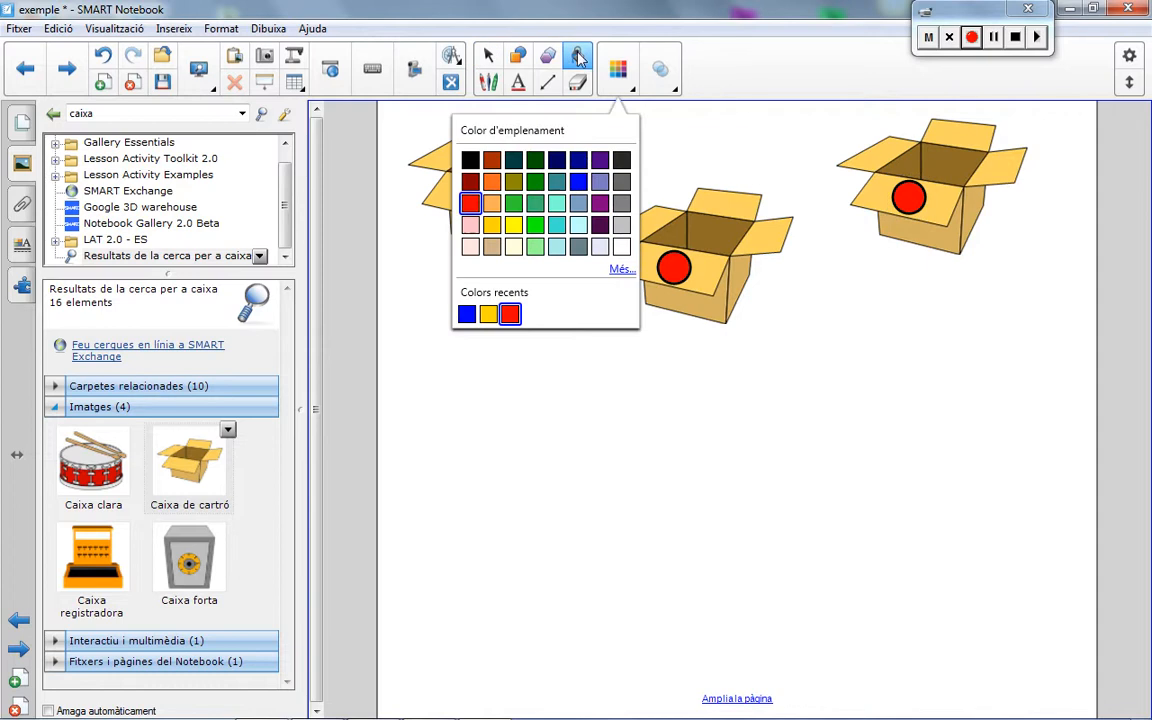
click(580, 185)
click(908, 197)
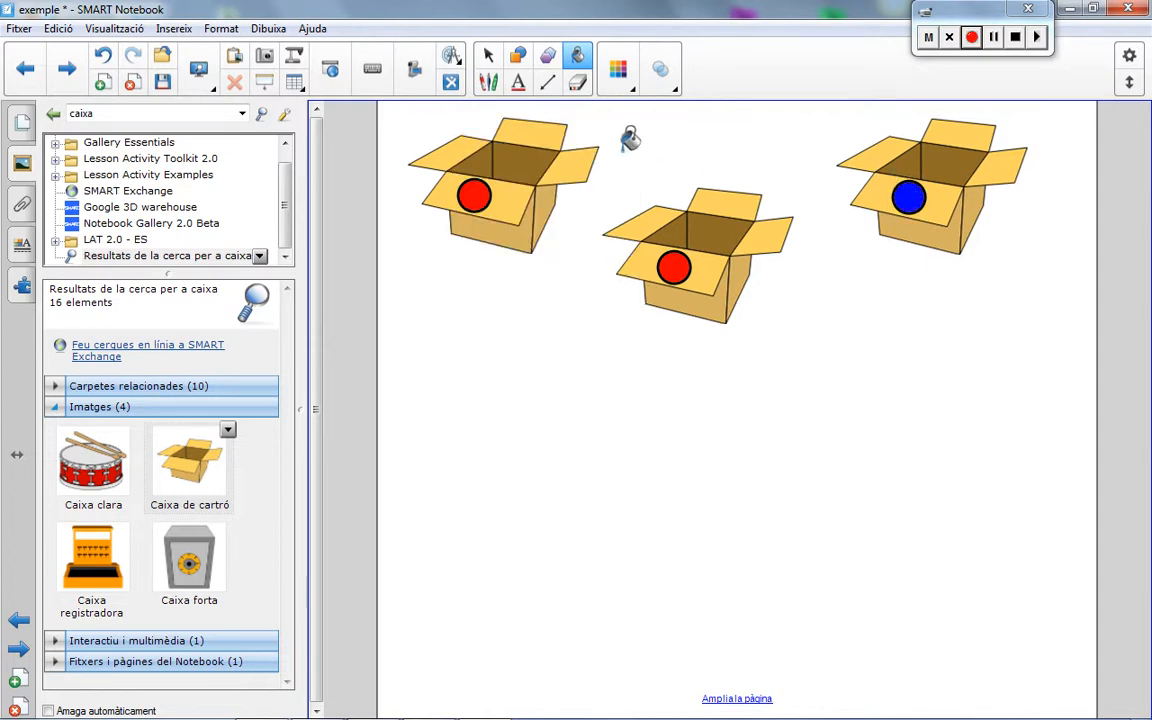
click(619, 80)
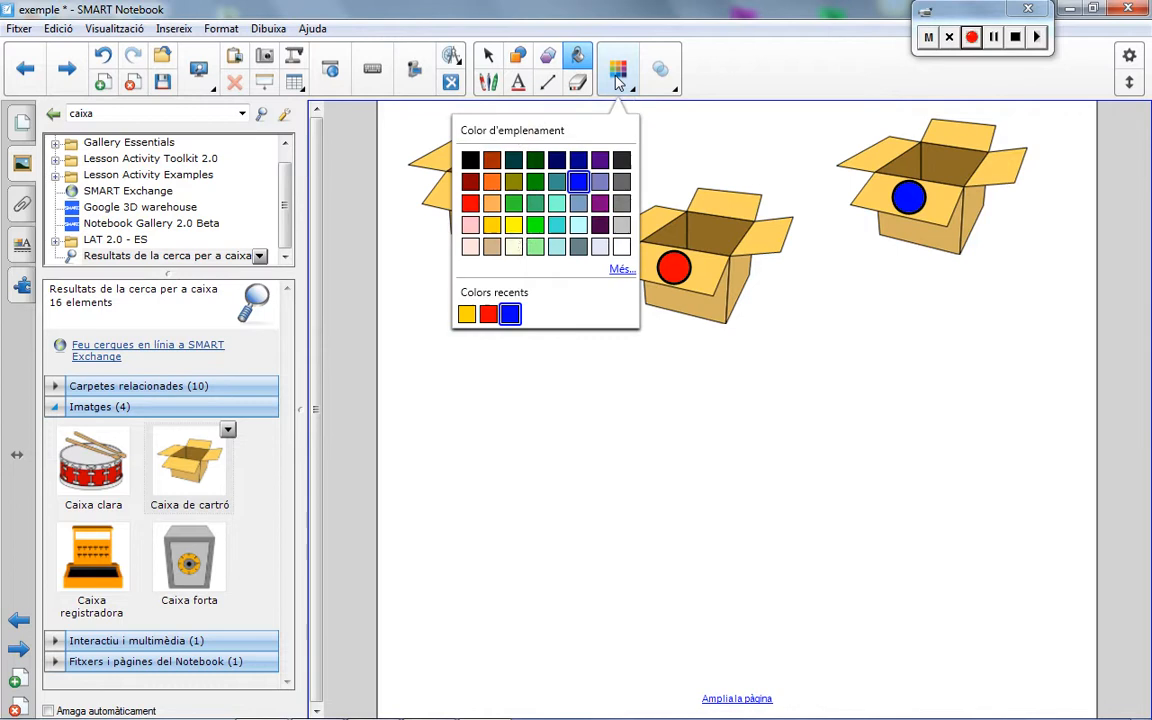
click(492, 226)
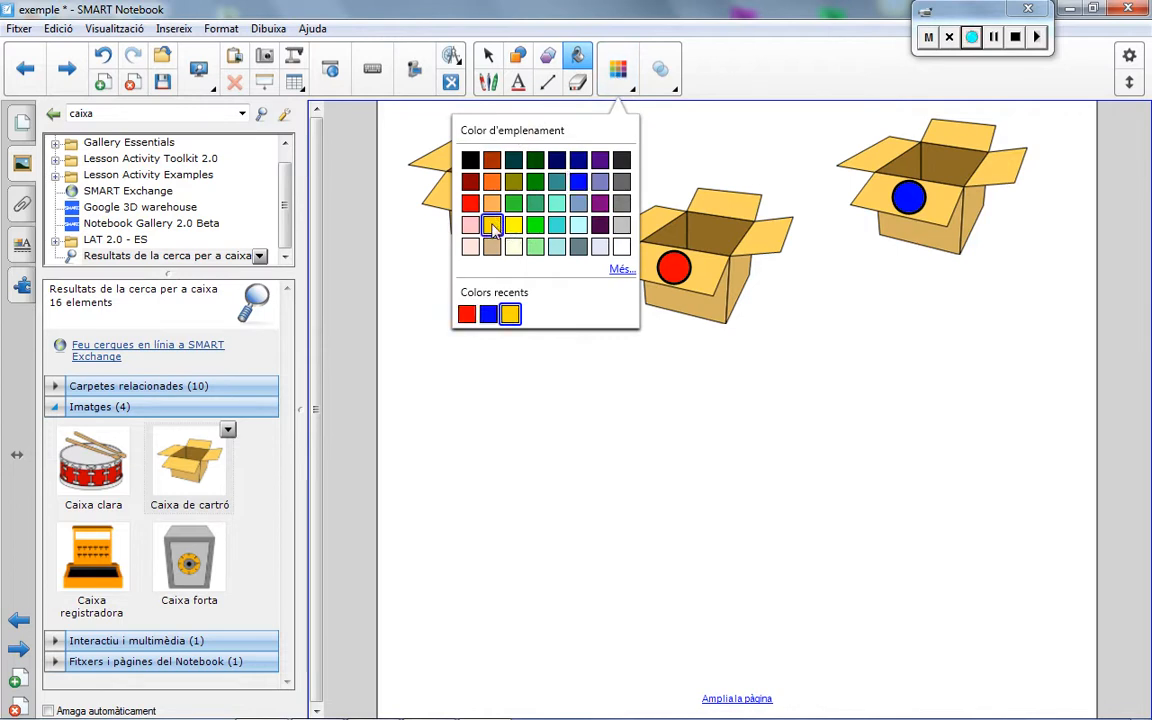
click(677, 263)
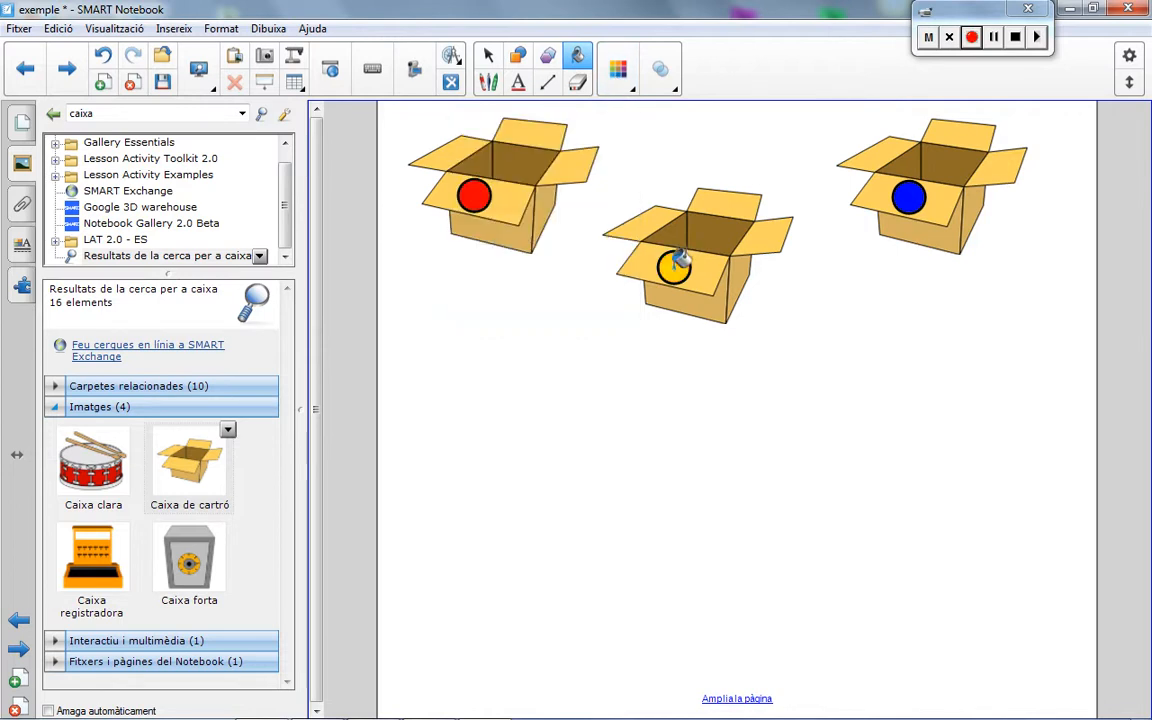
Step: Search the gallery for "cotxe"
double_click(99, 113)
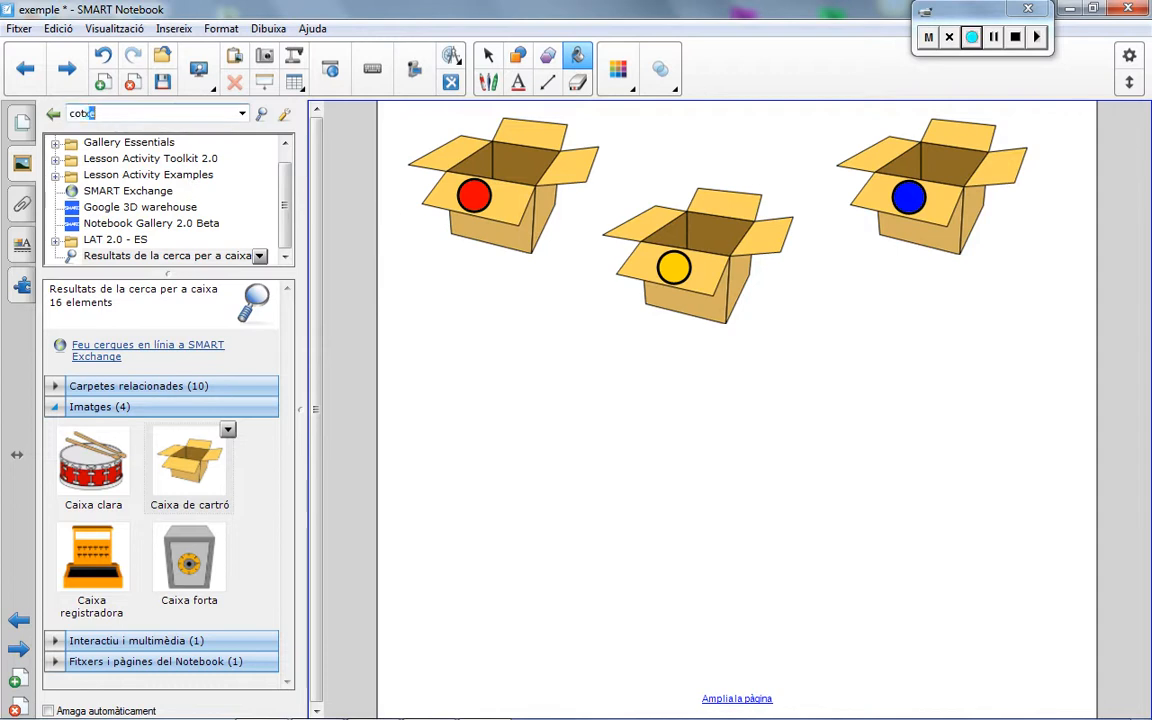
text(cotxe)
key(Return)
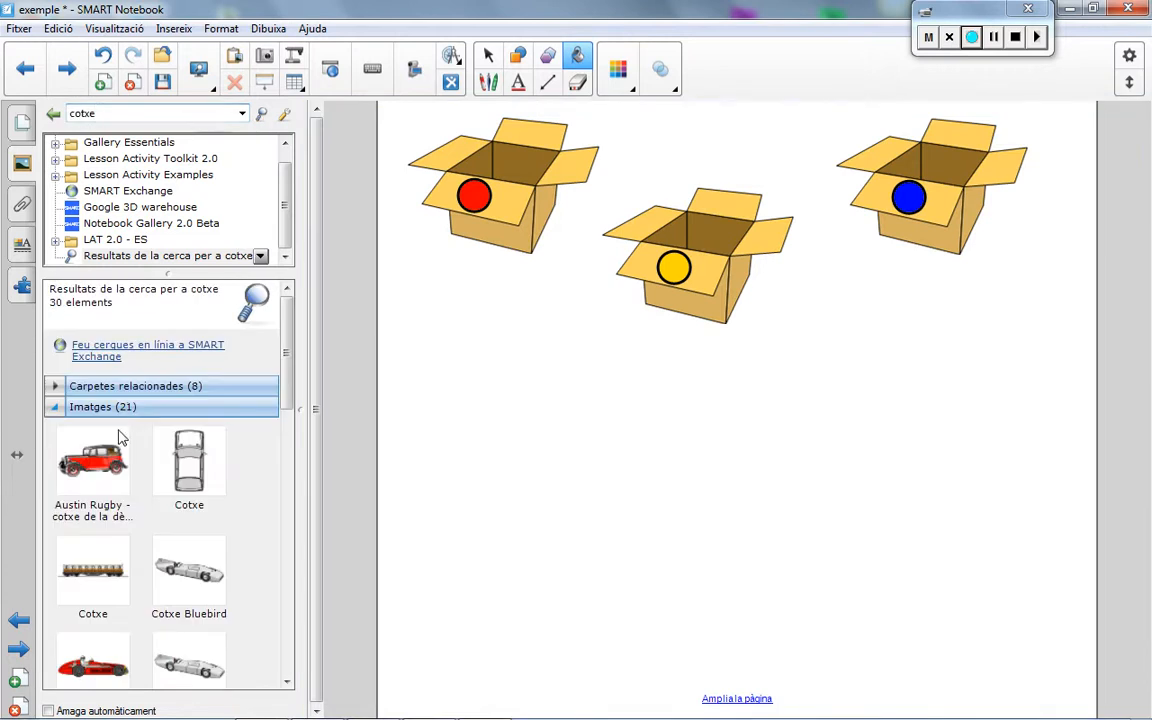
Step: Place the blue "Cotxe petit - Austin Metro" below the rightmost box and shrink it to about half its size
drag(288, 356, 290, 514)
drag(188, 405, 920, 412)
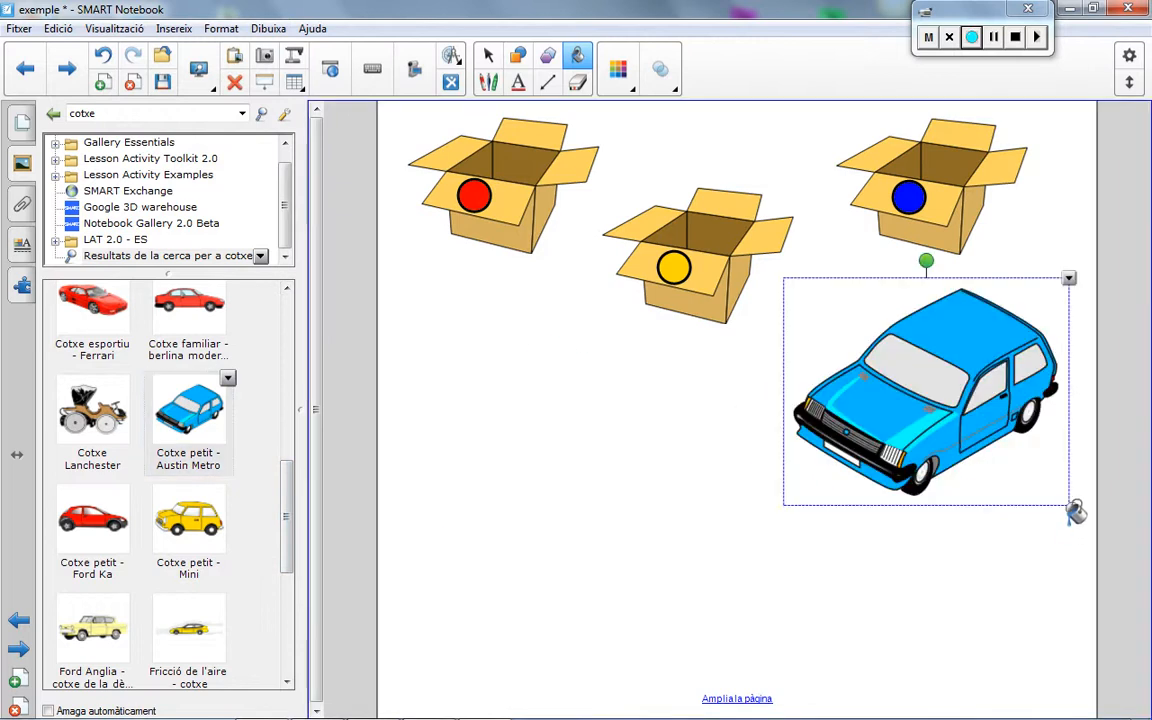
click(487, 55)
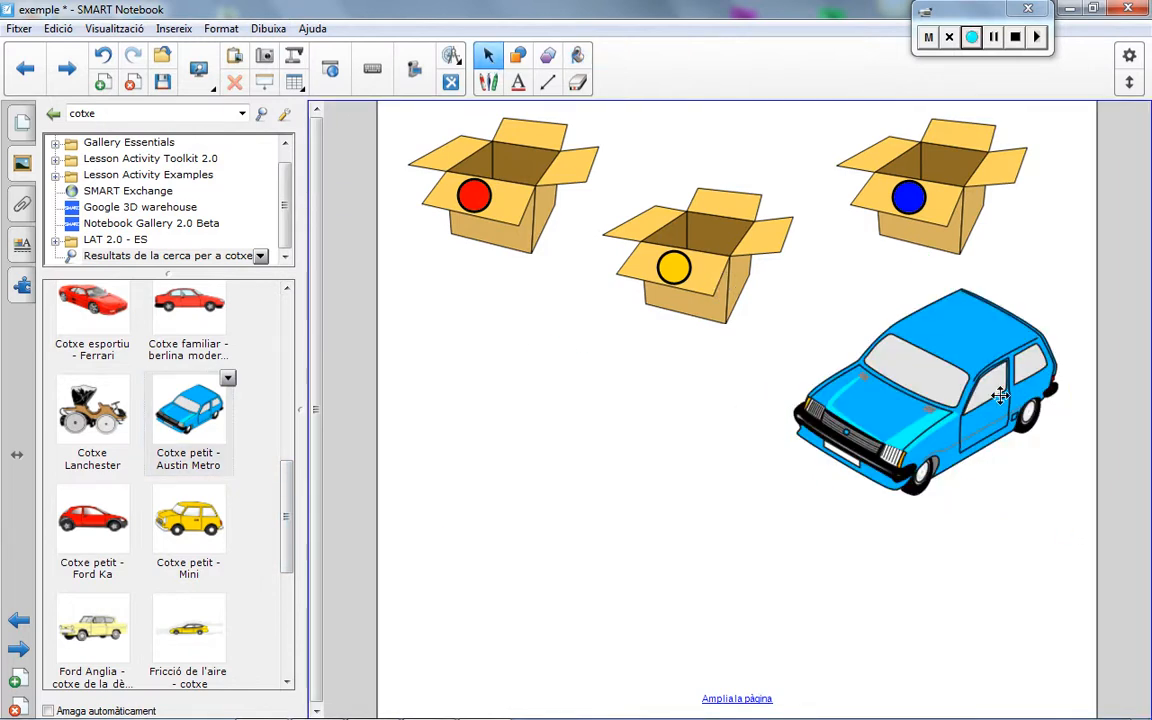
click(995, 455)
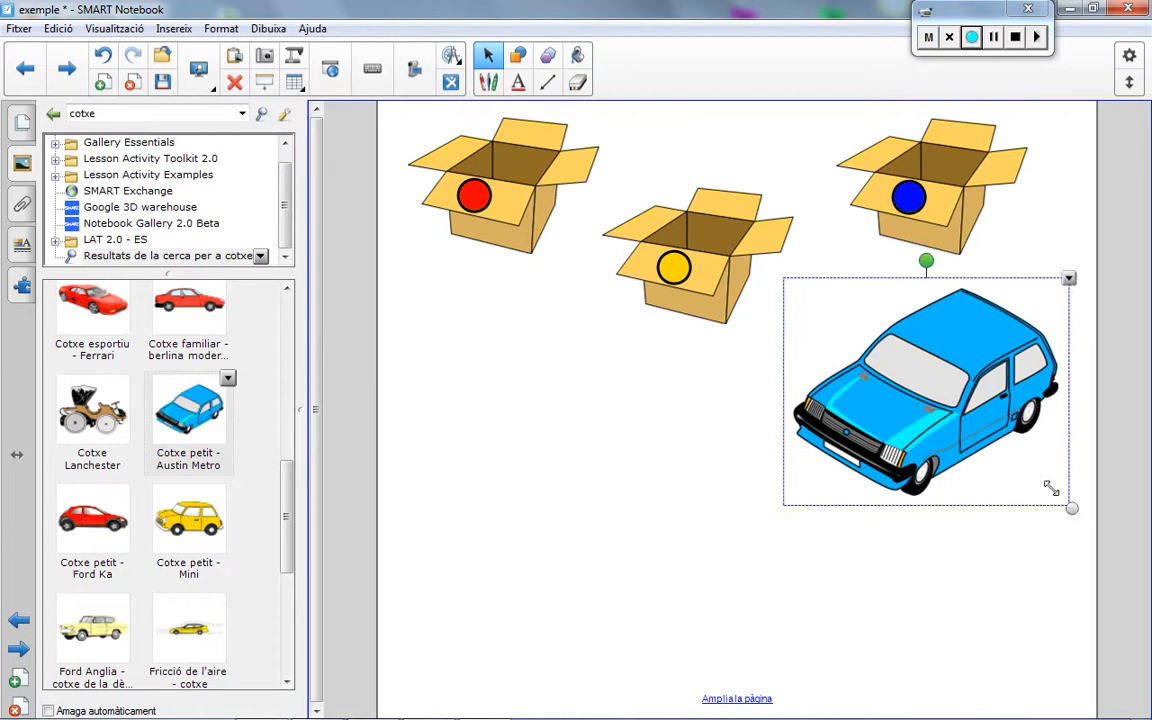
drag(1050, 488, 953, 378)
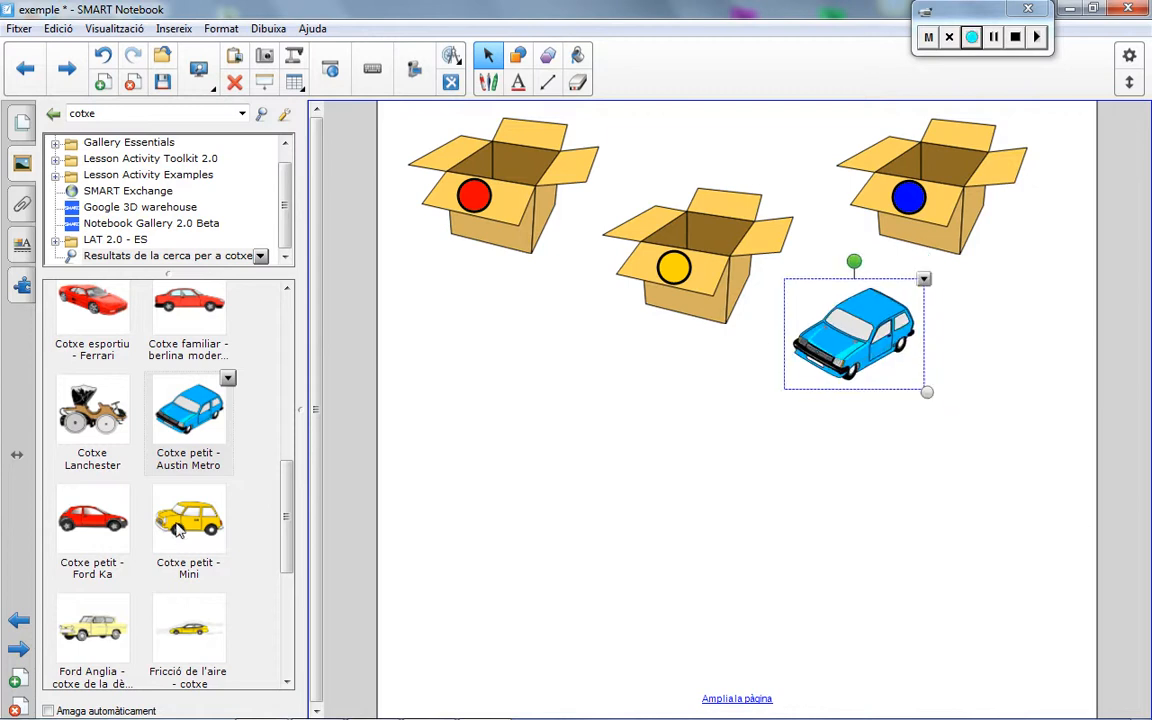
Step: Add the yellow "Cotxe petit - Mini" and the red "Cotxe petit - Ford Ka" below the boxes, shrinking each to about half size
drag(165, 500, 578, 460)
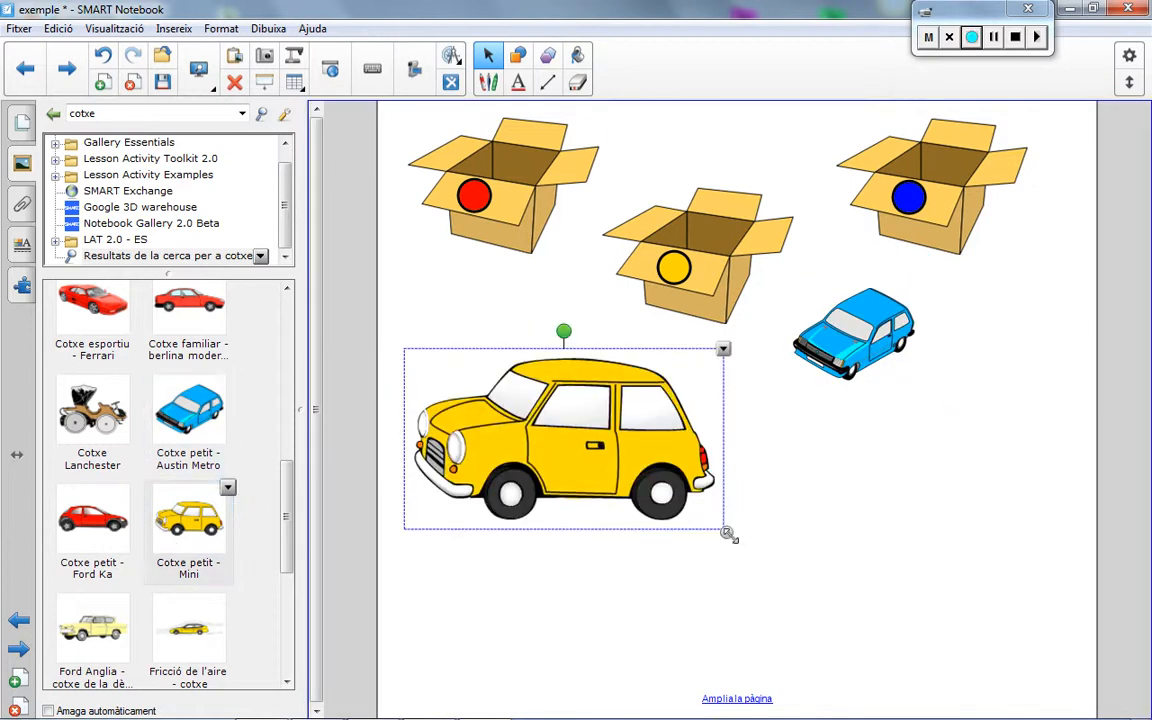
drag(727, 534, 588, 447)
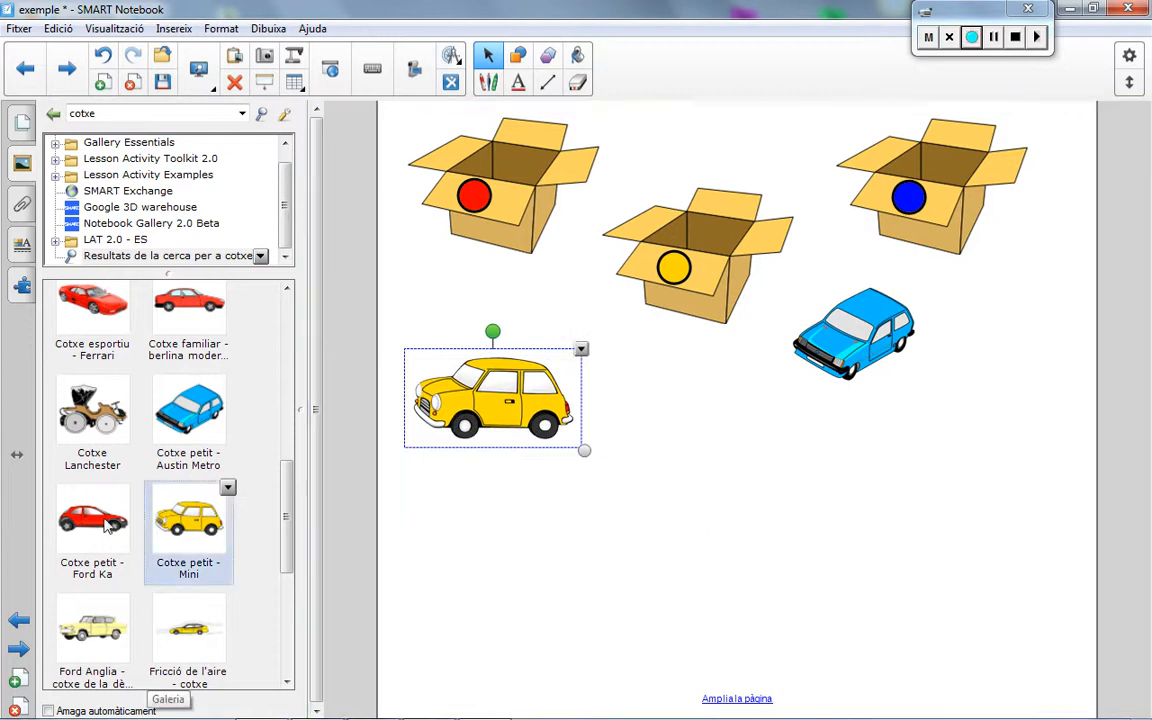
drag(100, 478, 762, 573)
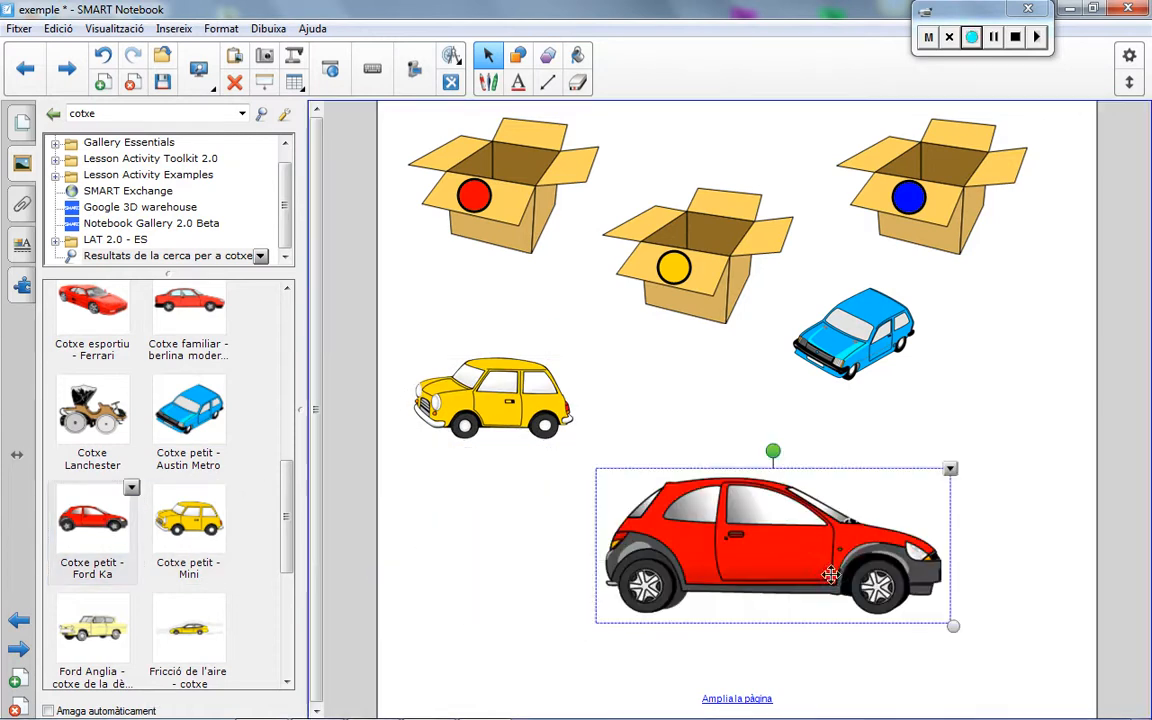
drag(951, 622, 794, 542)
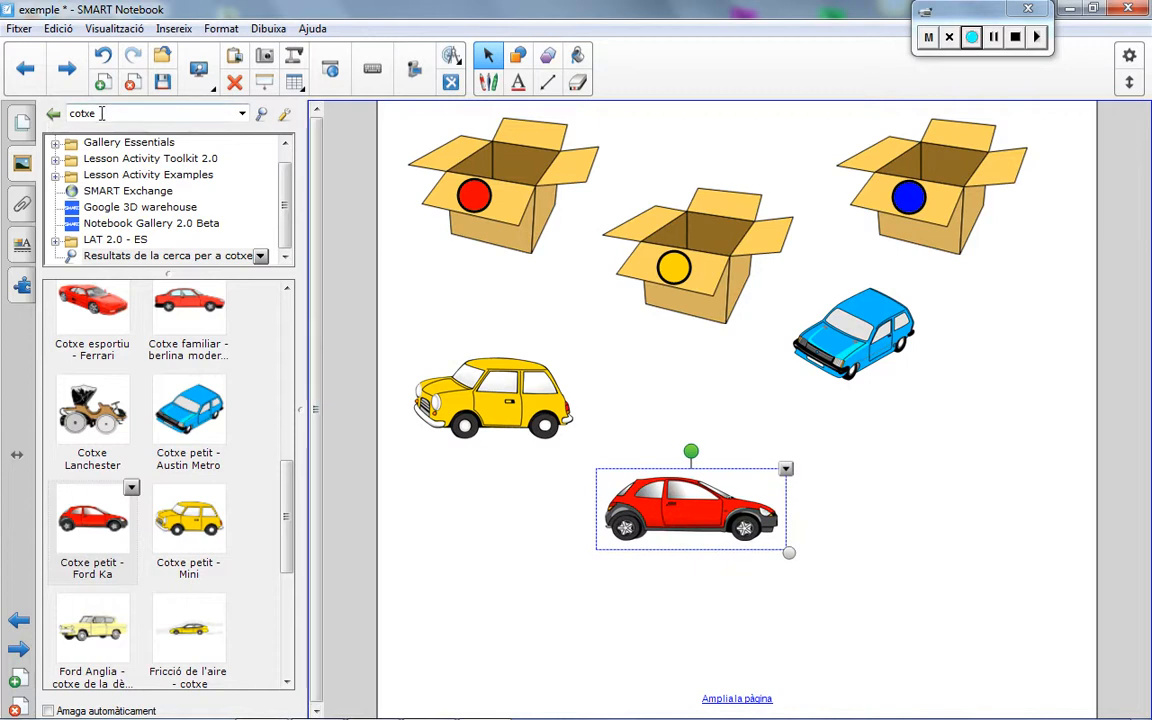
Step: Search the gallery for "libro", place the blue "Book" to the right of the red car and shrink it to about three quarters
click(53, 114)
text(libro)
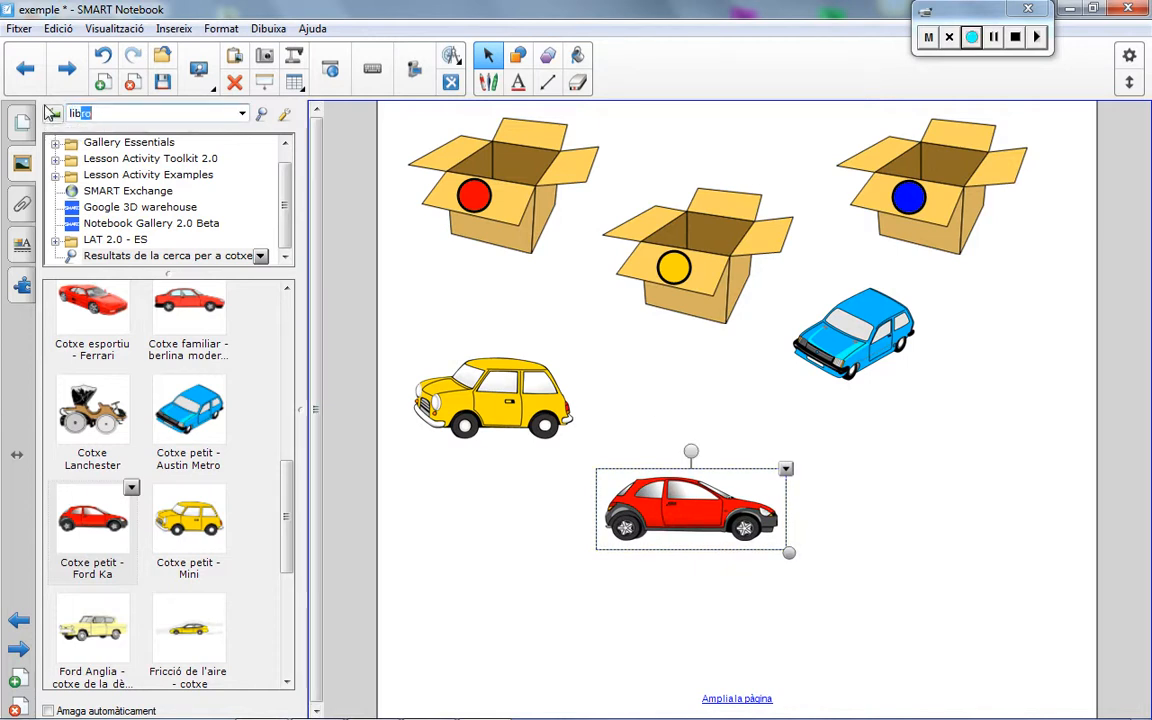
key(Return)
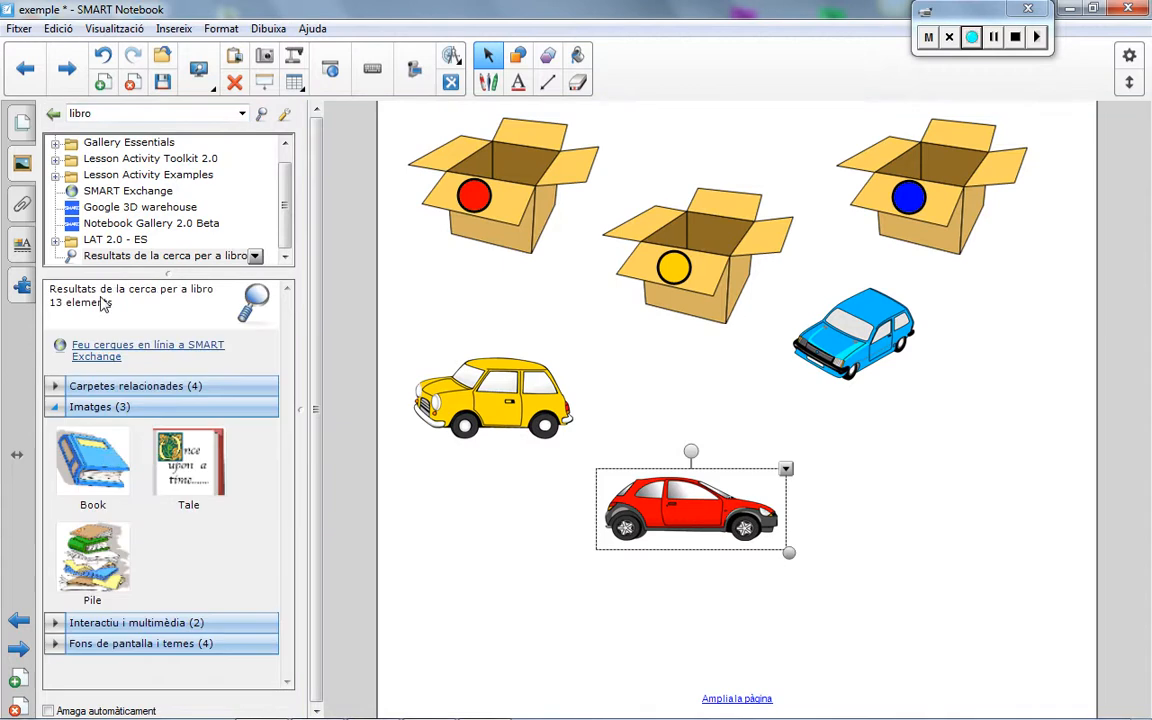
drag(92, 460, 978, 563)
drag(1036, 616, 1004, 585)
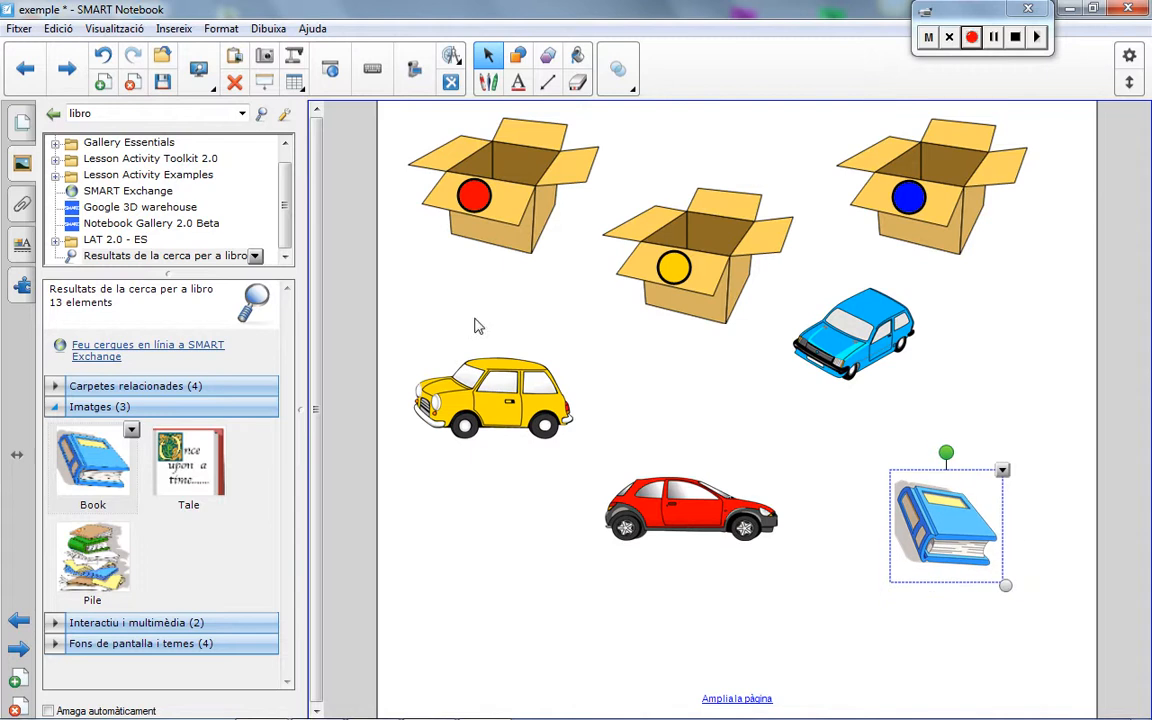
Step: Search the gallery for "poma", place the red "Poma" below the yellow car and shrink it to about half its size
click(88, 113)
text(poma)
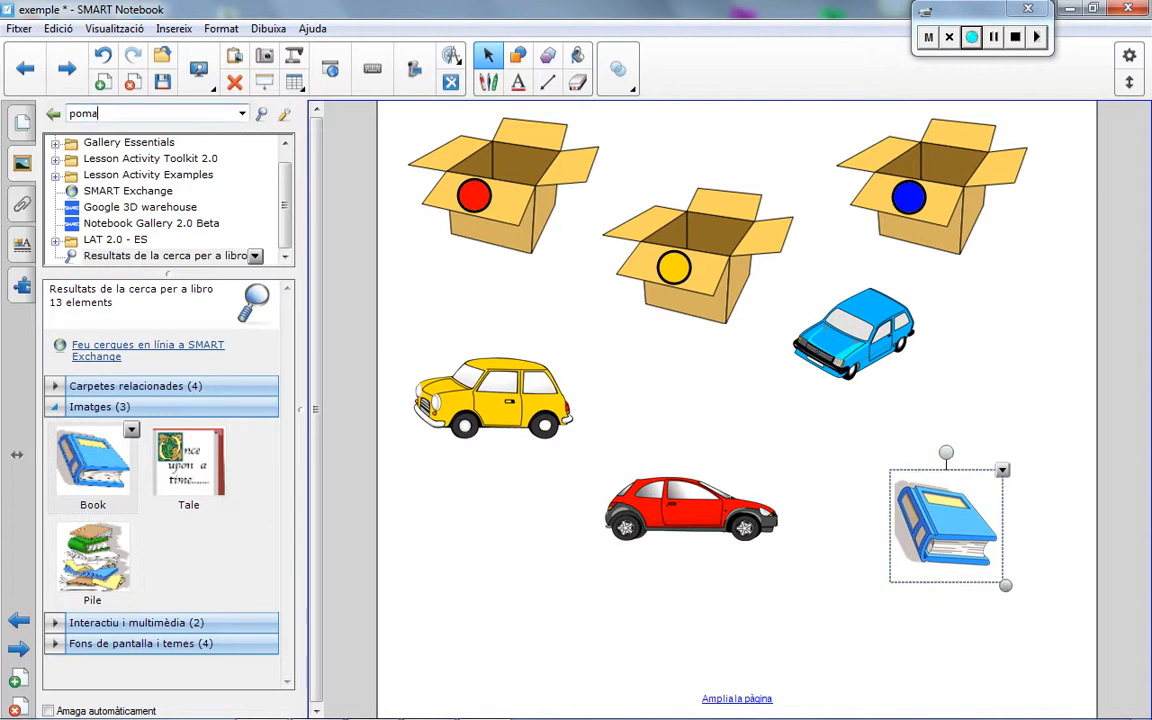
key(Return)
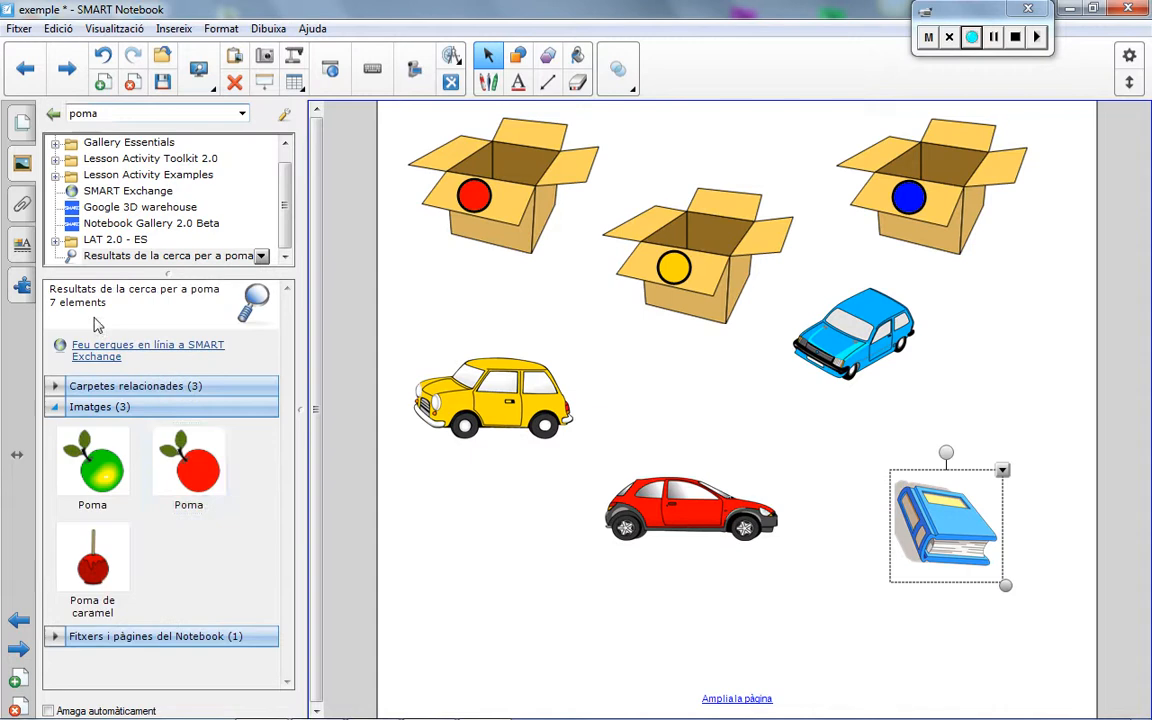
drag(168, 453, 528, 574)
drag(605, 660, 513, 561)
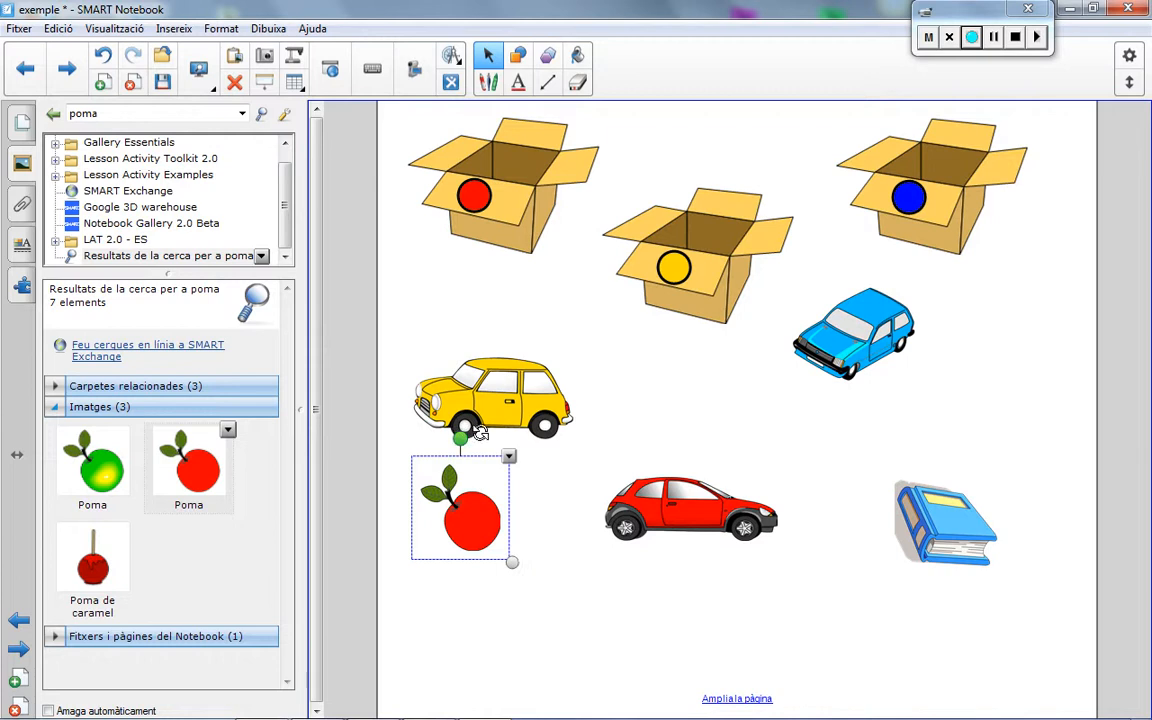
Step: Rotate the apple slightly clockwise and move it down, to the lower left of the red car
drag(460, 438, 489, 445)
drag(472, 518, 528, 595)
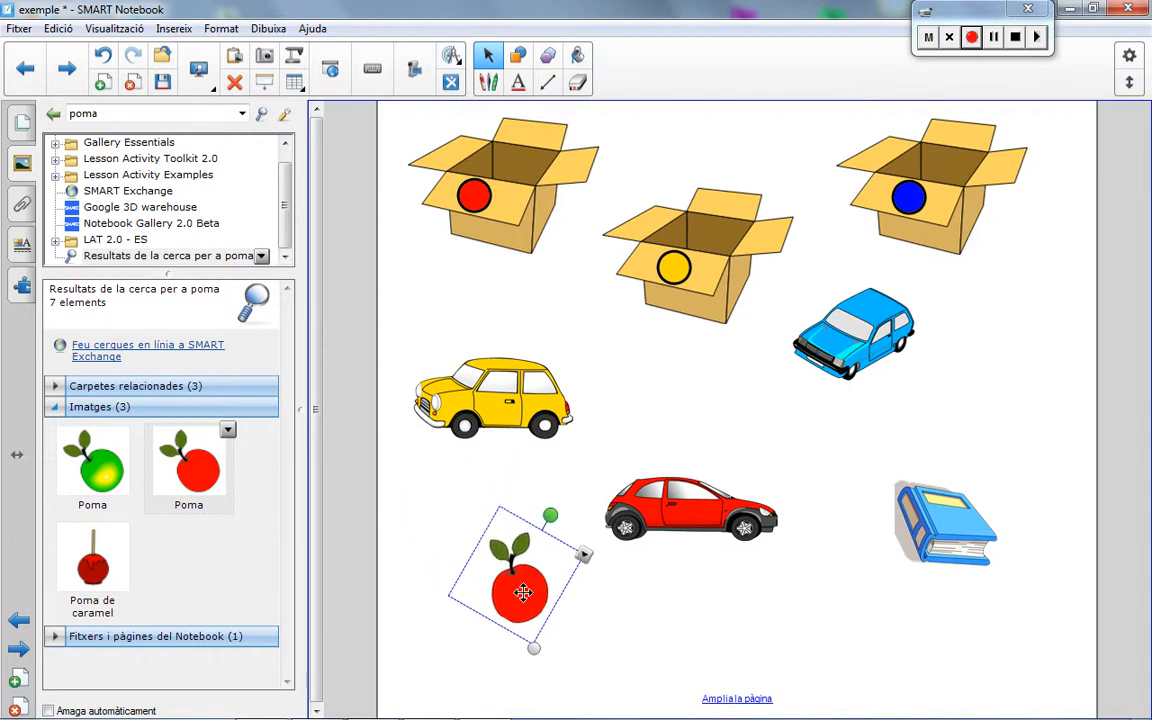
click(432, 502)
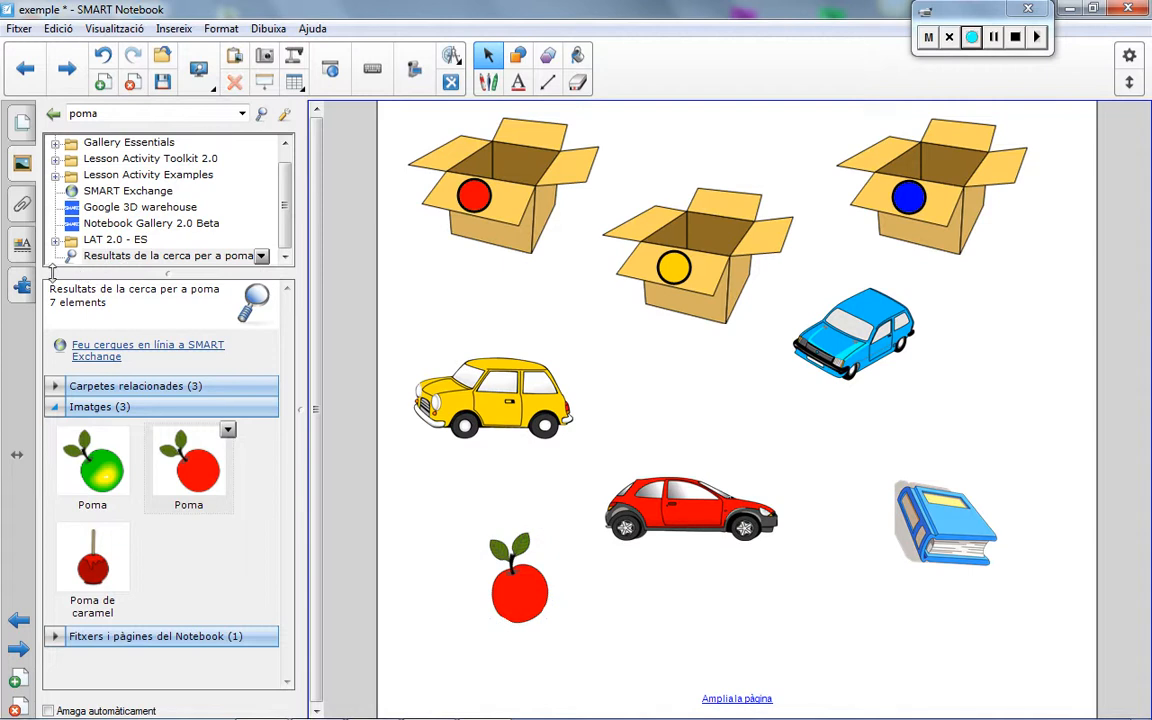
Step: Make the red-marked box an activity object that accepts the red car and apple and rejects the yellow car, blue car and book
click(29, 291)
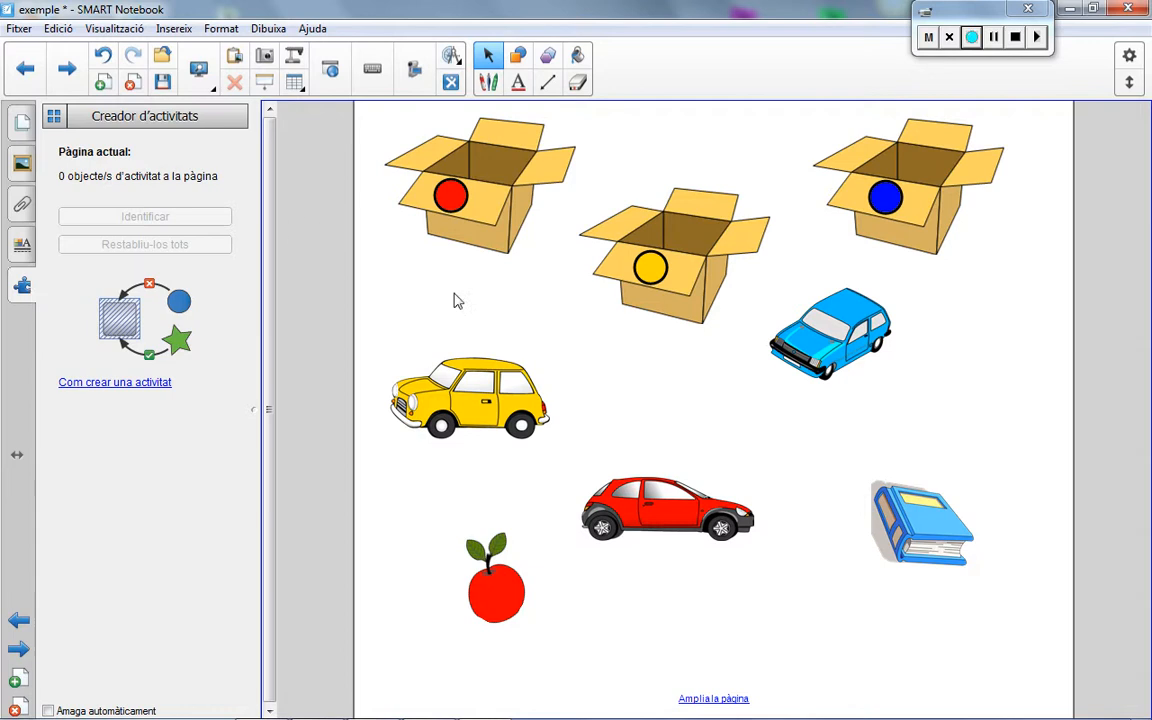
click(496, 172)
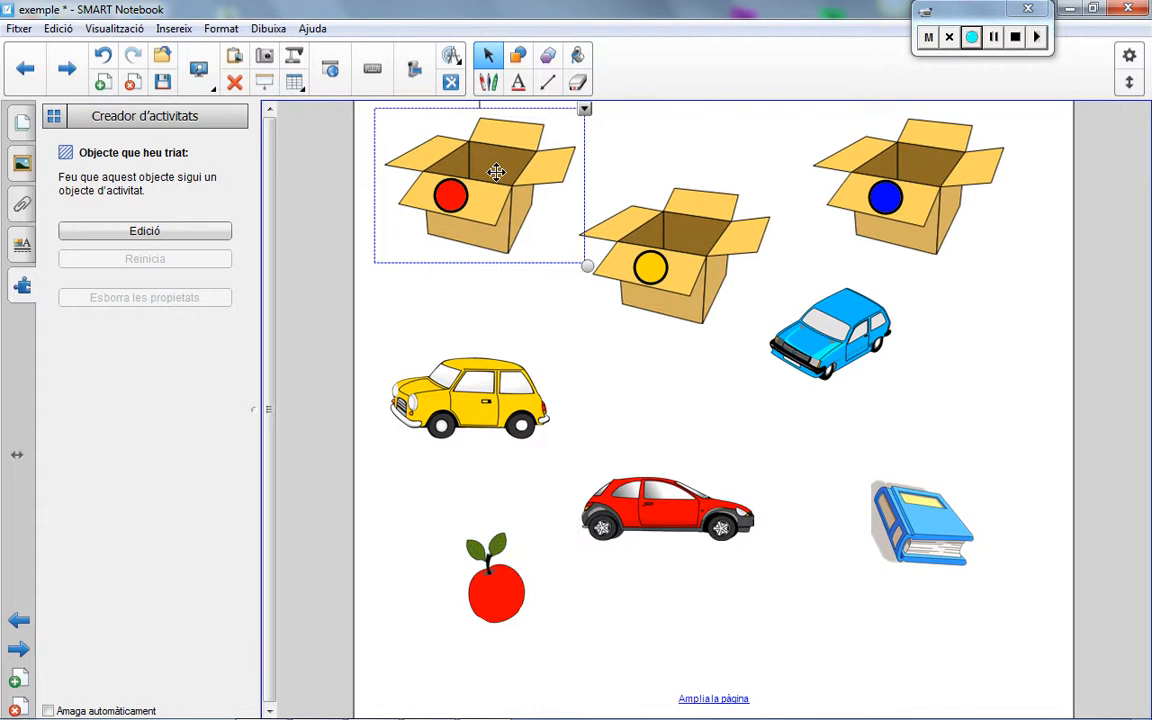
click(145, 231)
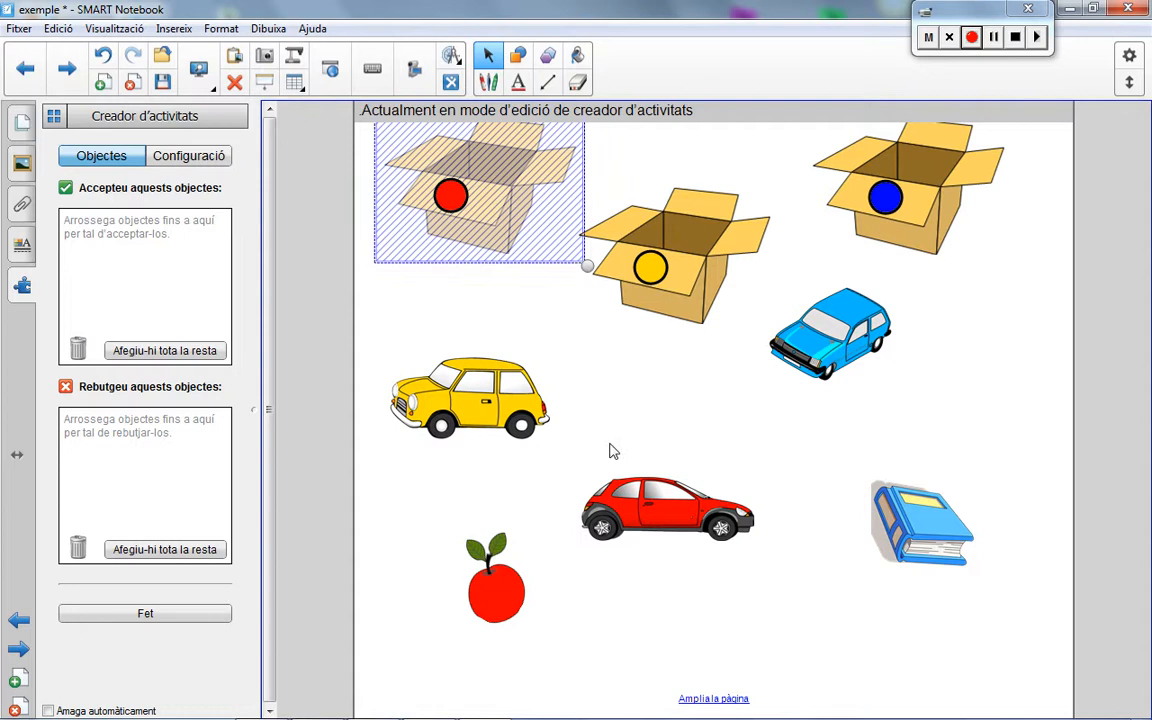
drag(613, 451, 118, 265)
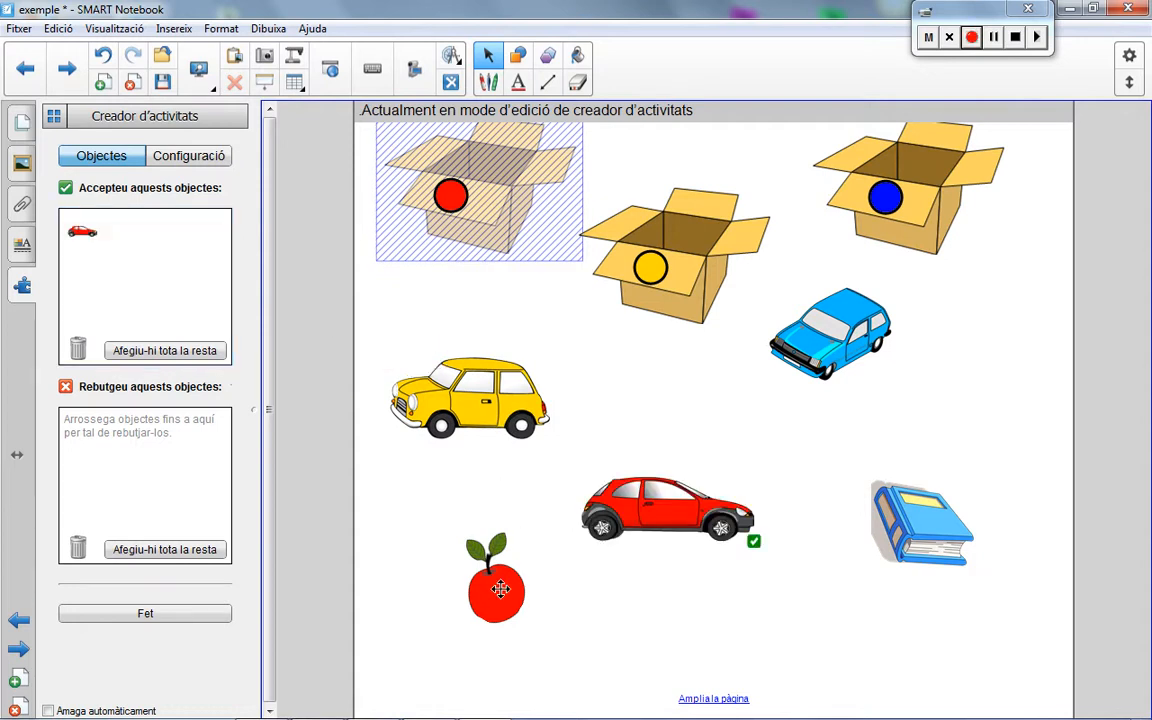
drag(466, 532, 116, 252)
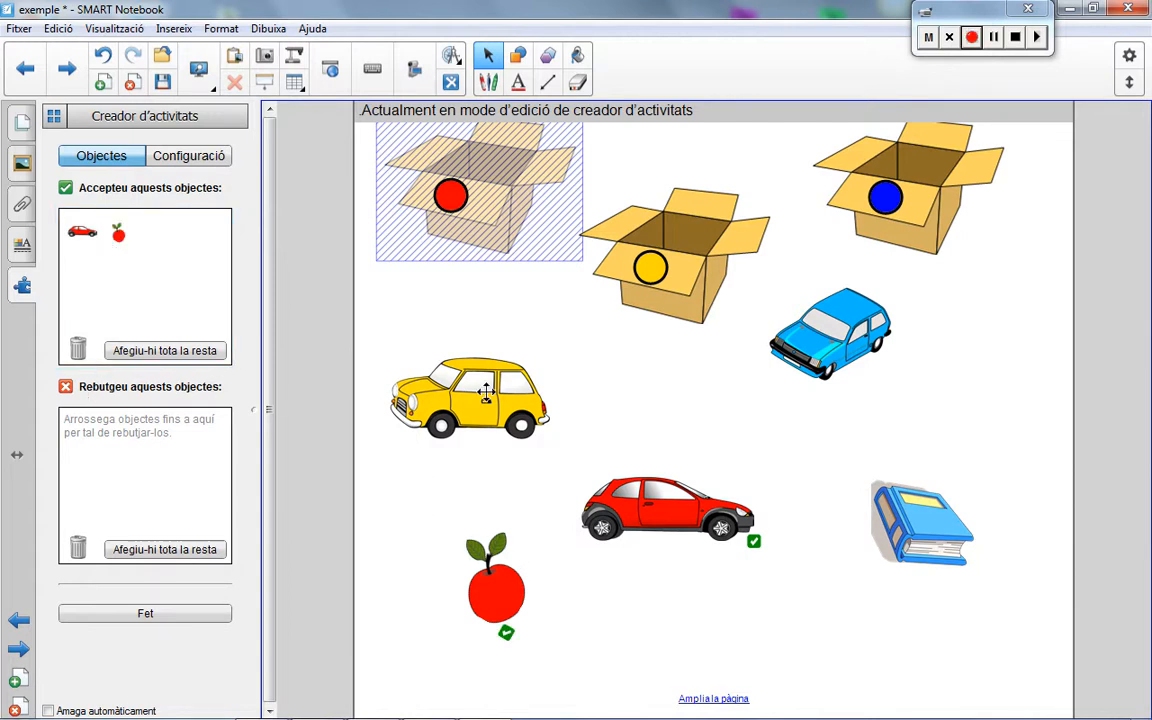
drag(486, 393, 97, 438)
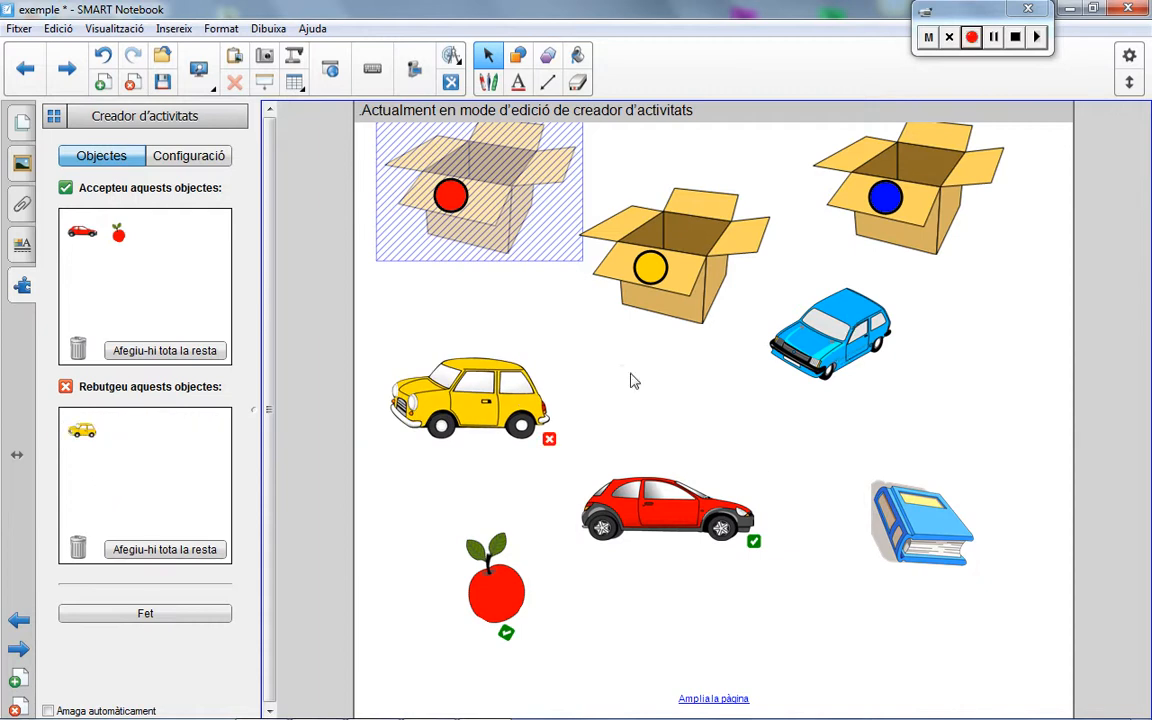
drag(825, 335, 159, 483)
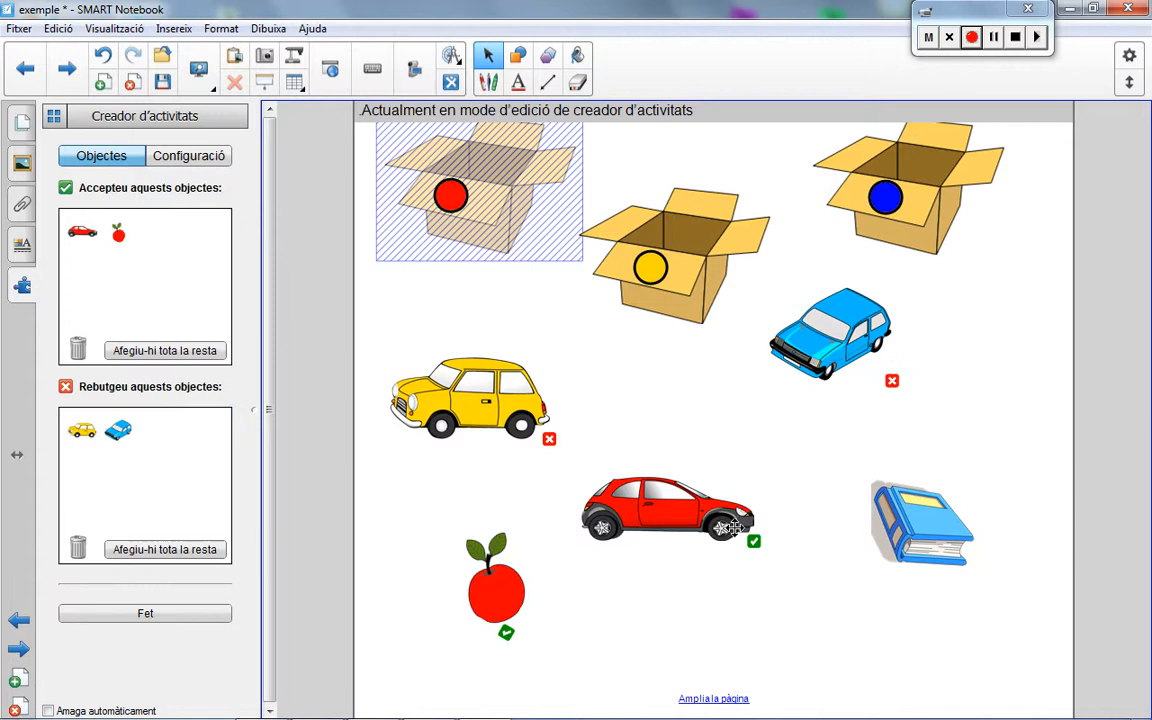
drag(869, 527, 148, 456)
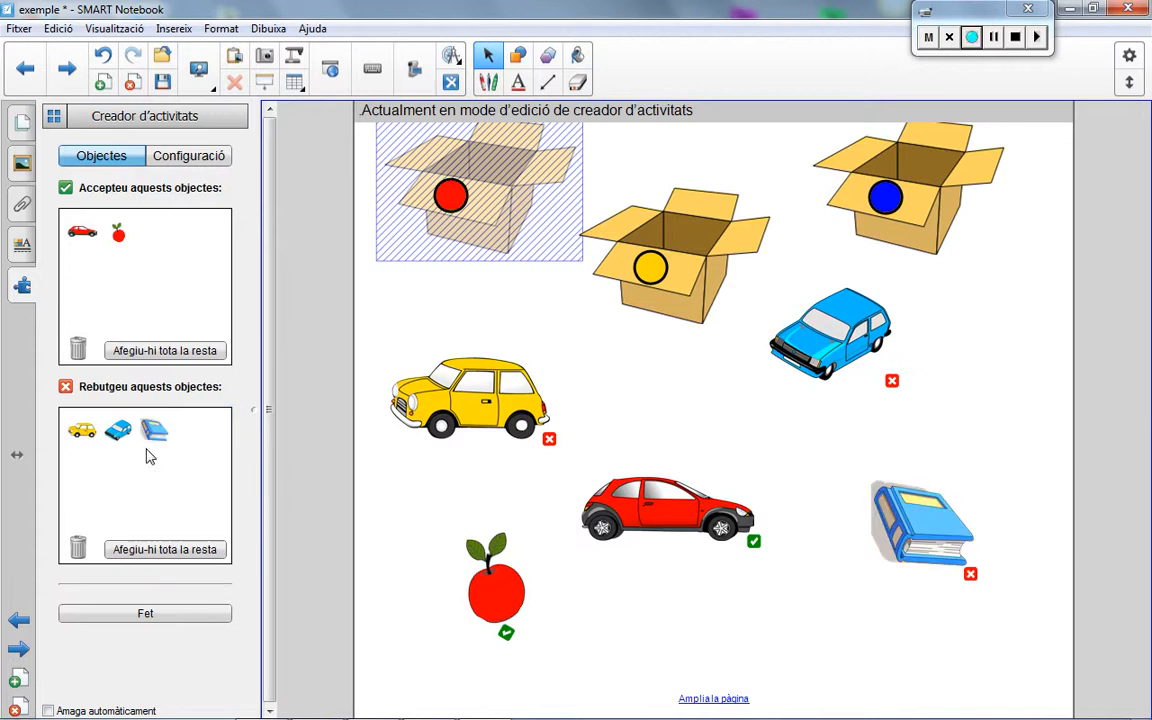
click(152, 616)
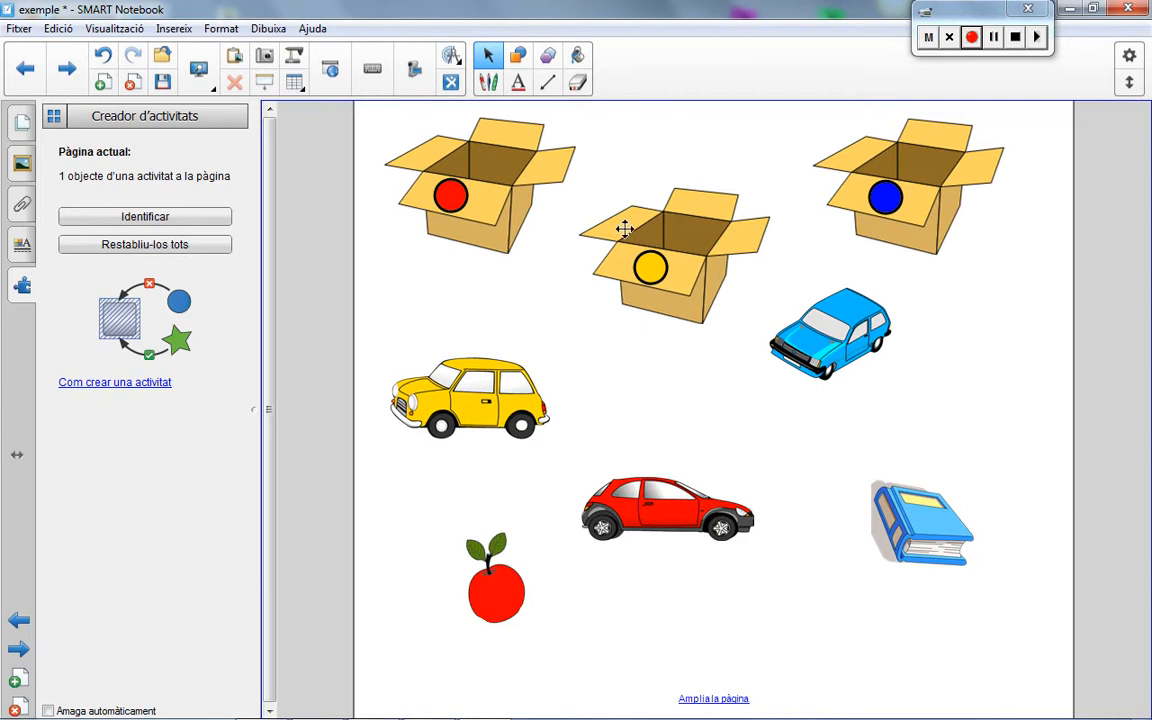
Step: Make the yellow-marked box an activity object that accepts the yellow car and rejects the red car, apple, blue car and book
click(708, 221)
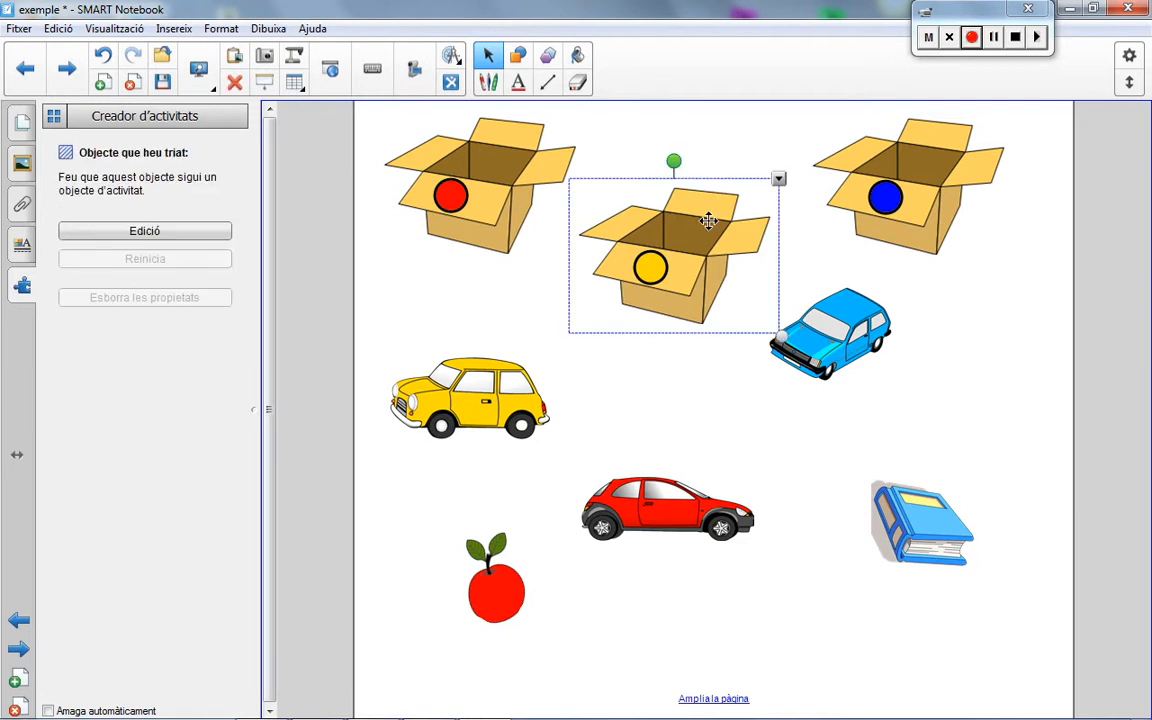
click(144, 231)
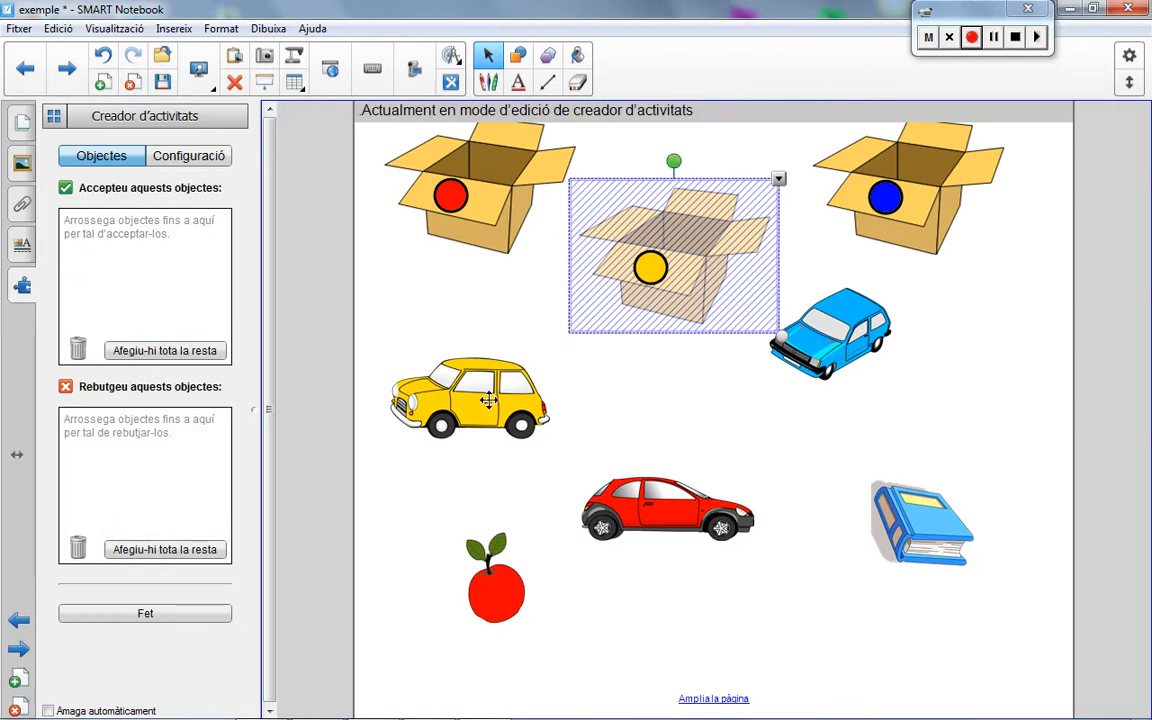
drag(487, 400, 113, 258)
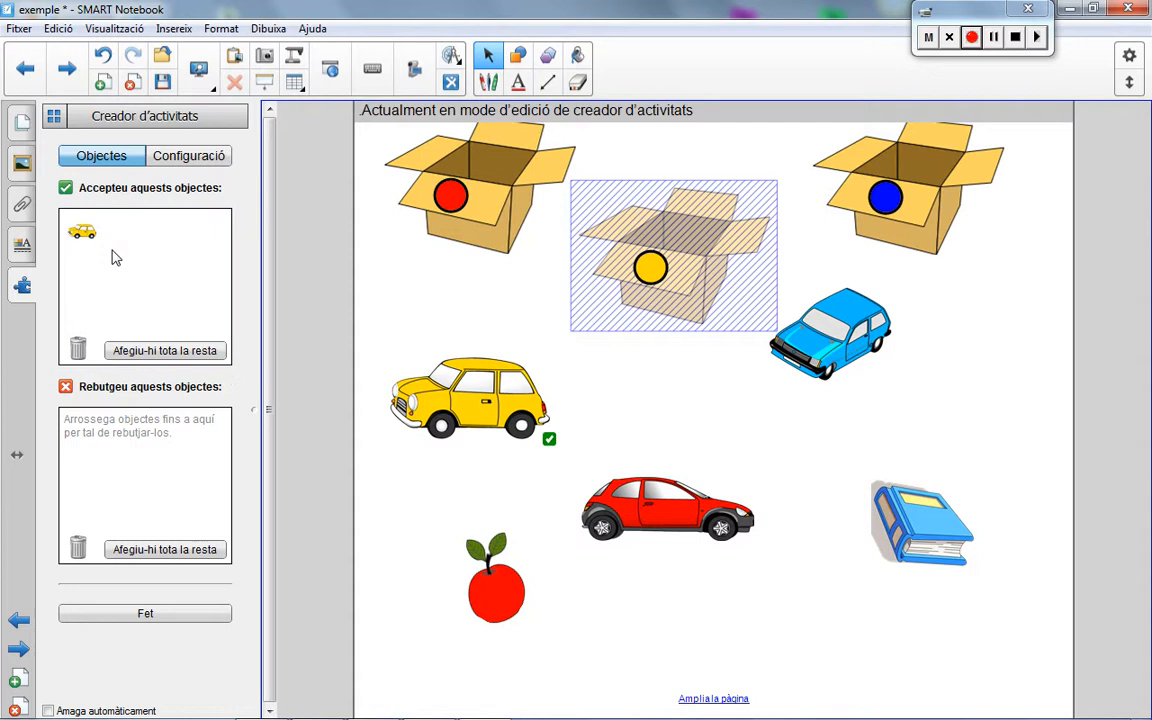
drag(600, 495, 160, 467)
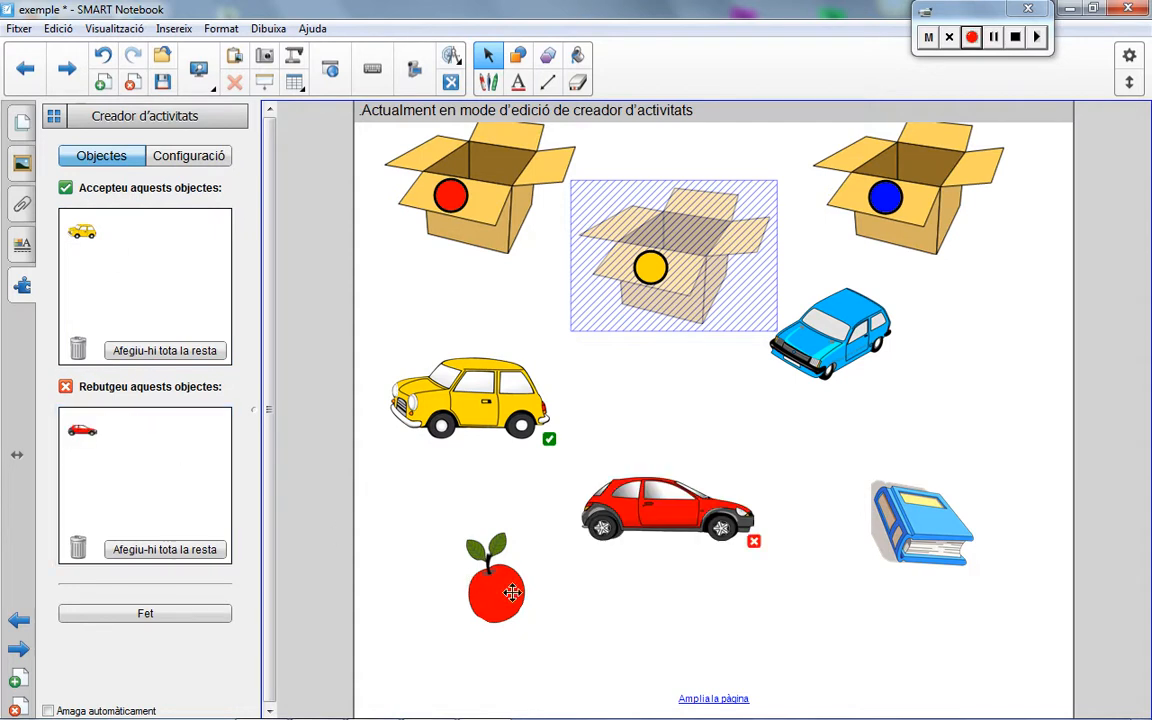
drag(474, 574, 166, 458)
drag(822, 325, 582, 425)
drag(365, 507, 152, 470)
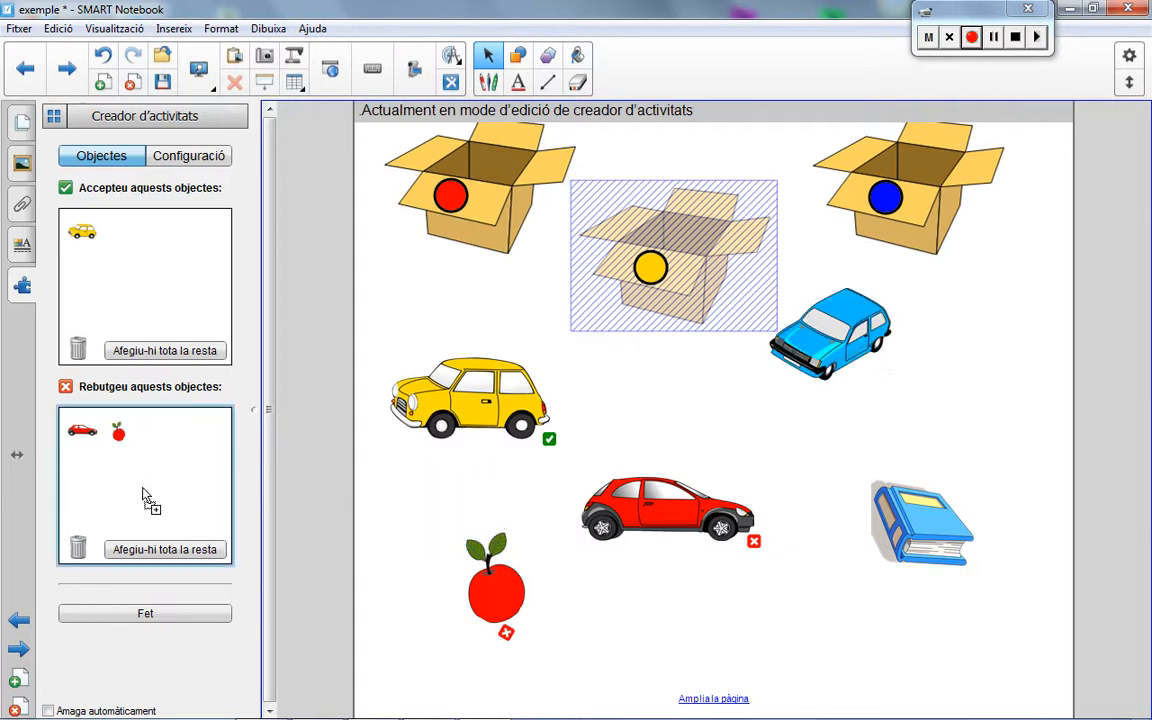
mouse_move(936, 550)
mouse_down()
mouse_move(460, 450)
mouse_move(167, 441)
mouse_move(178, 470)
mouse_up()
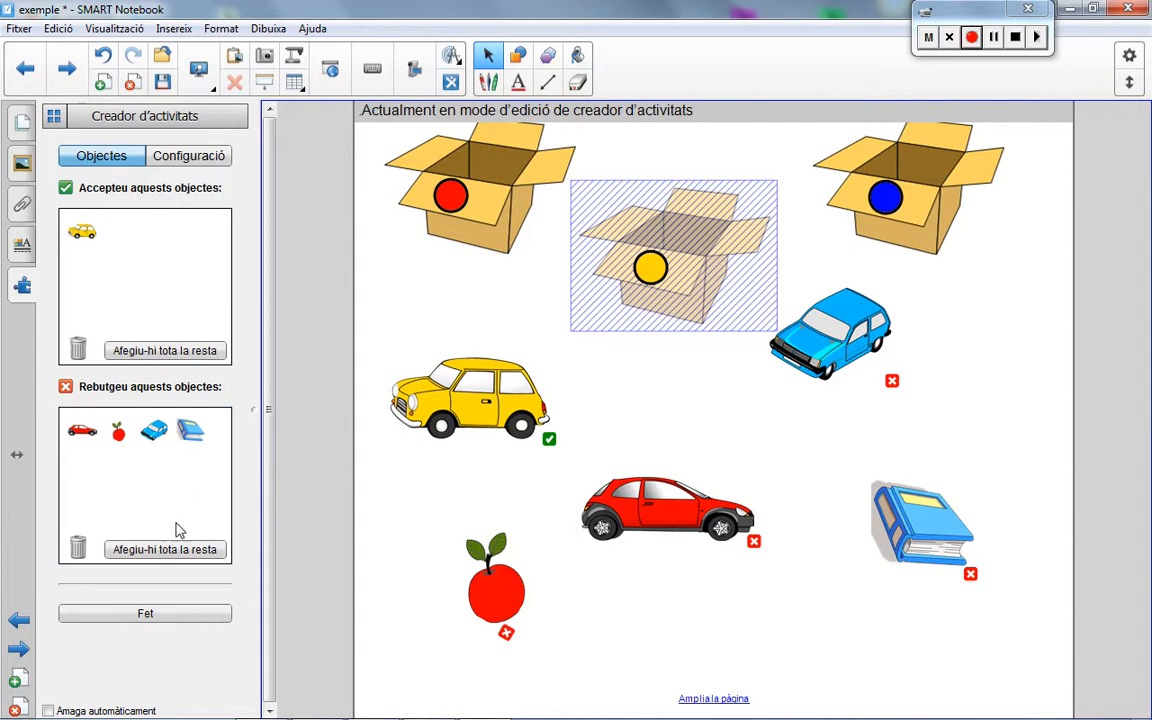
click(166, 620)
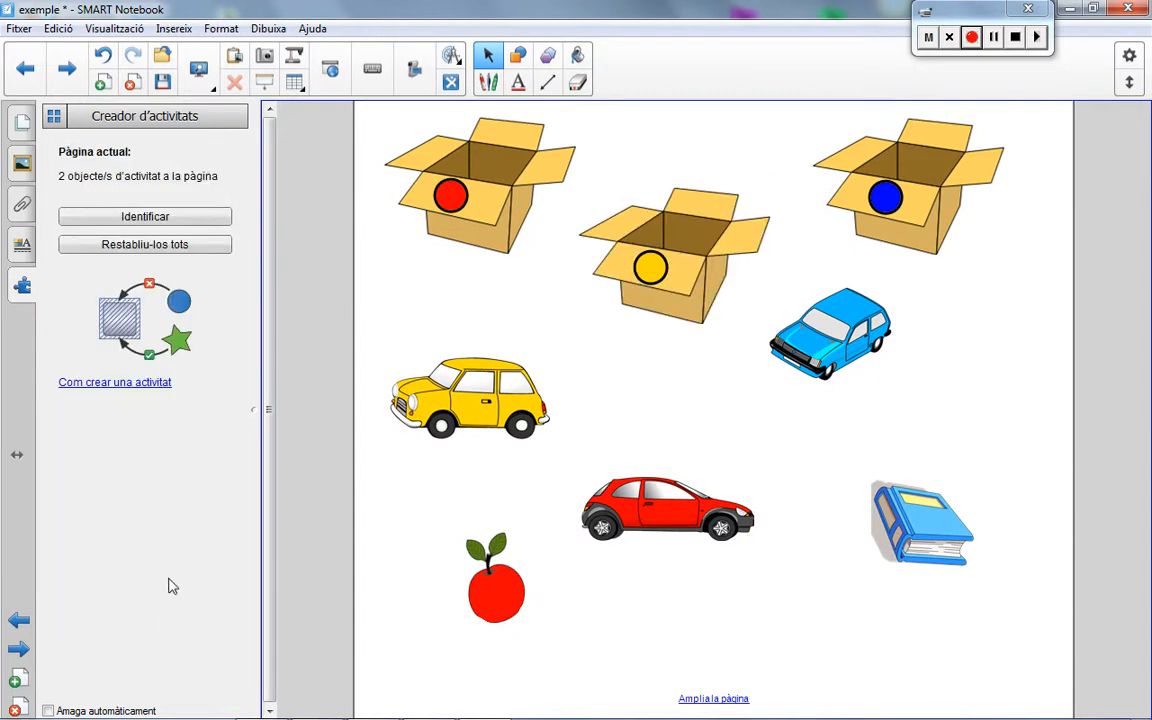
Step: Make the blue-marked box an activity object that accepts the blue car and book and rejects the yellow car, apple and red car
click(947, 158)
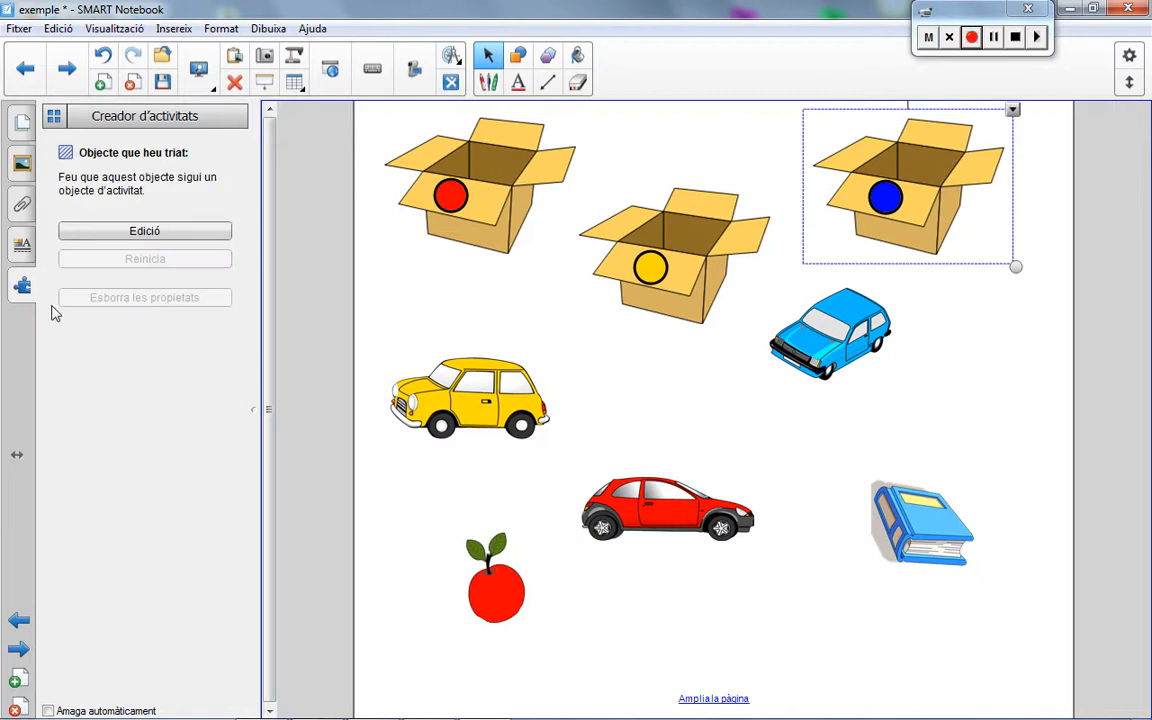
click(143, 231)
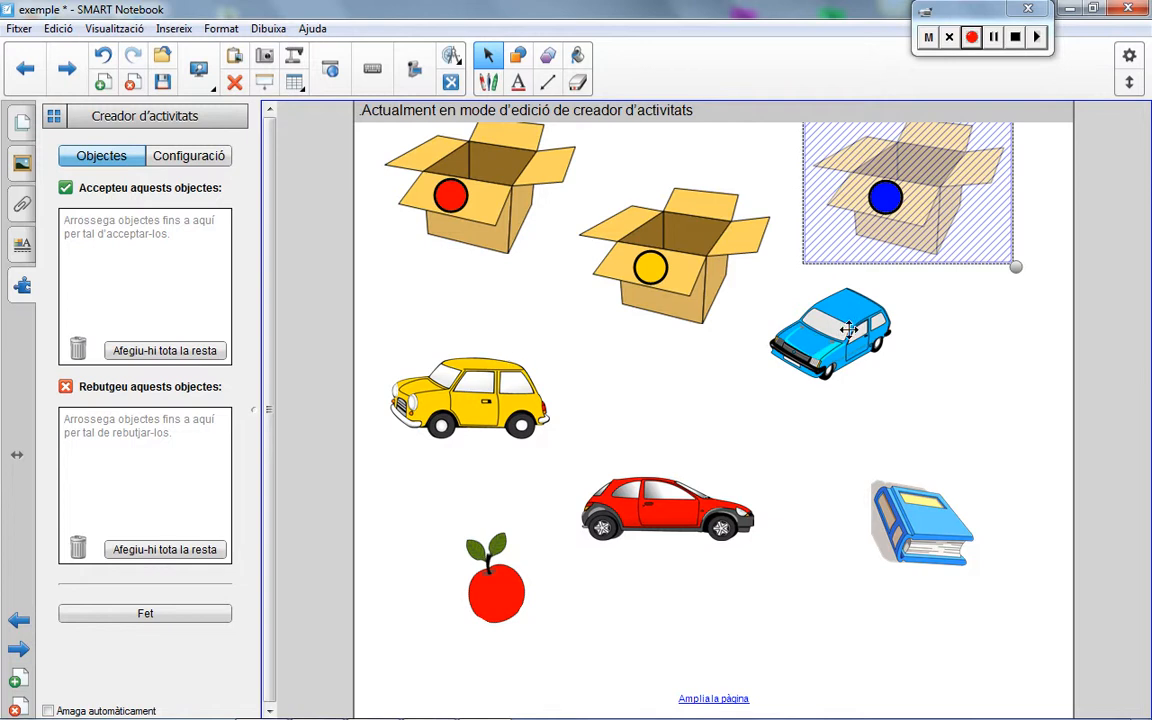
drag(814, 341, 136, 268)
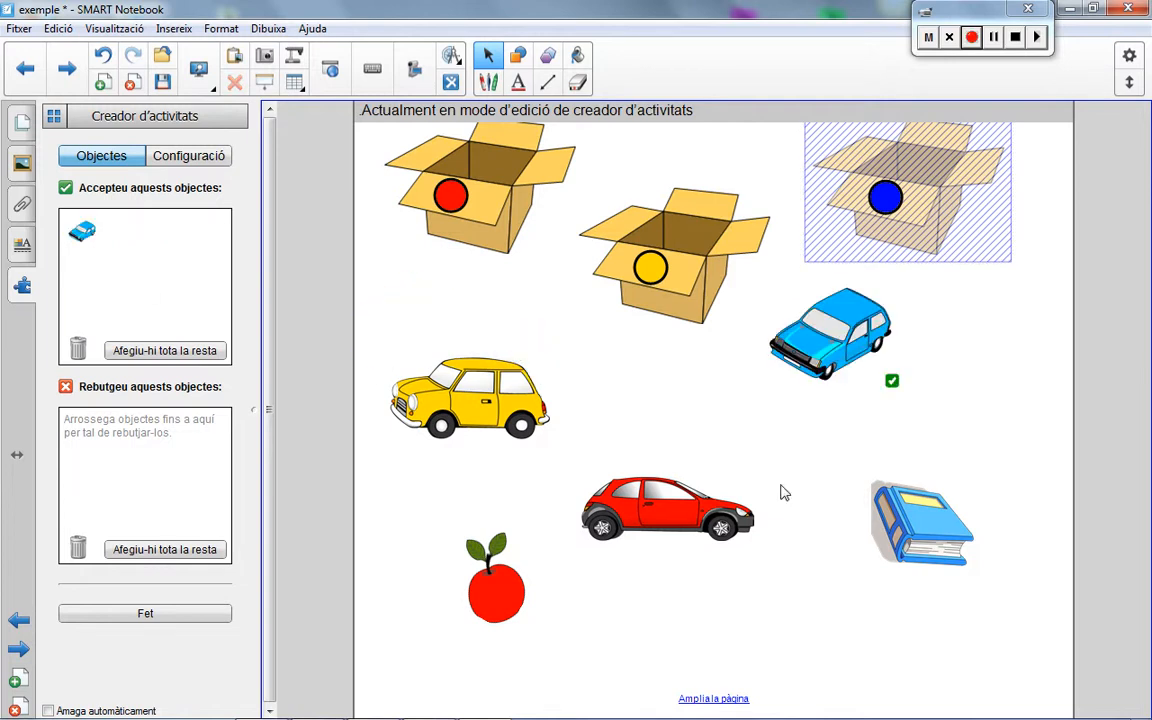
drag(928, 512, 150, 260)
drag(490, 403, 172, 476)
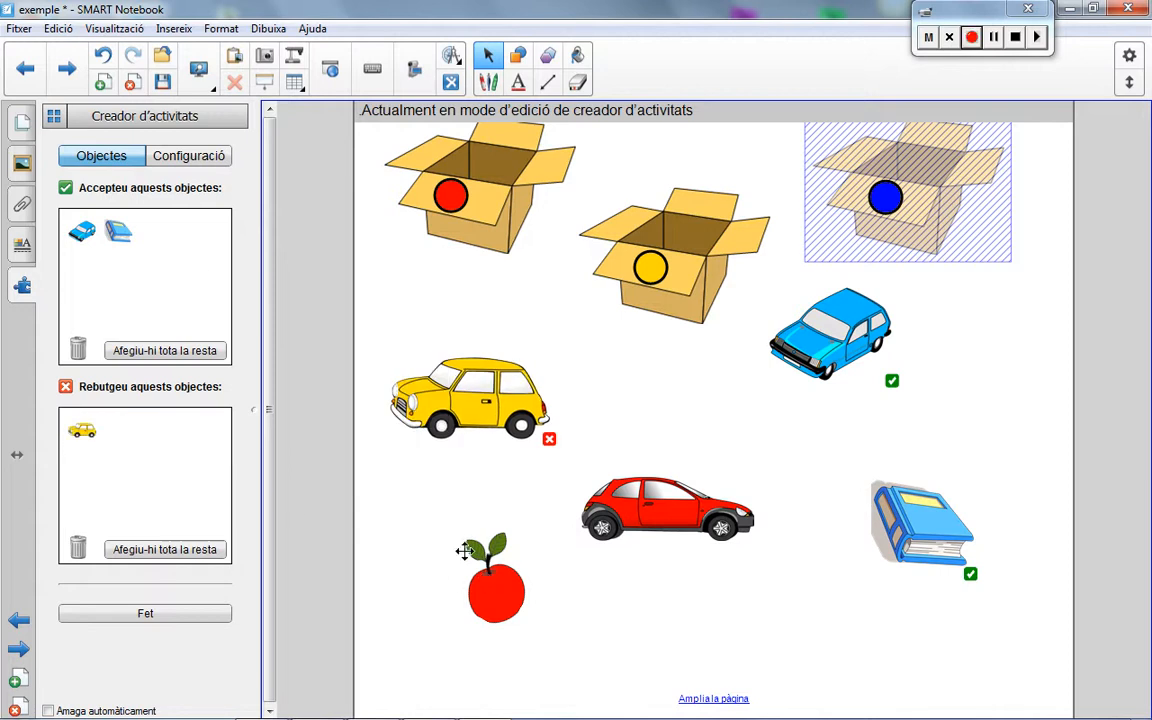
drag(470, 548, 136, 440)
drag(600, 495, 190, 472)
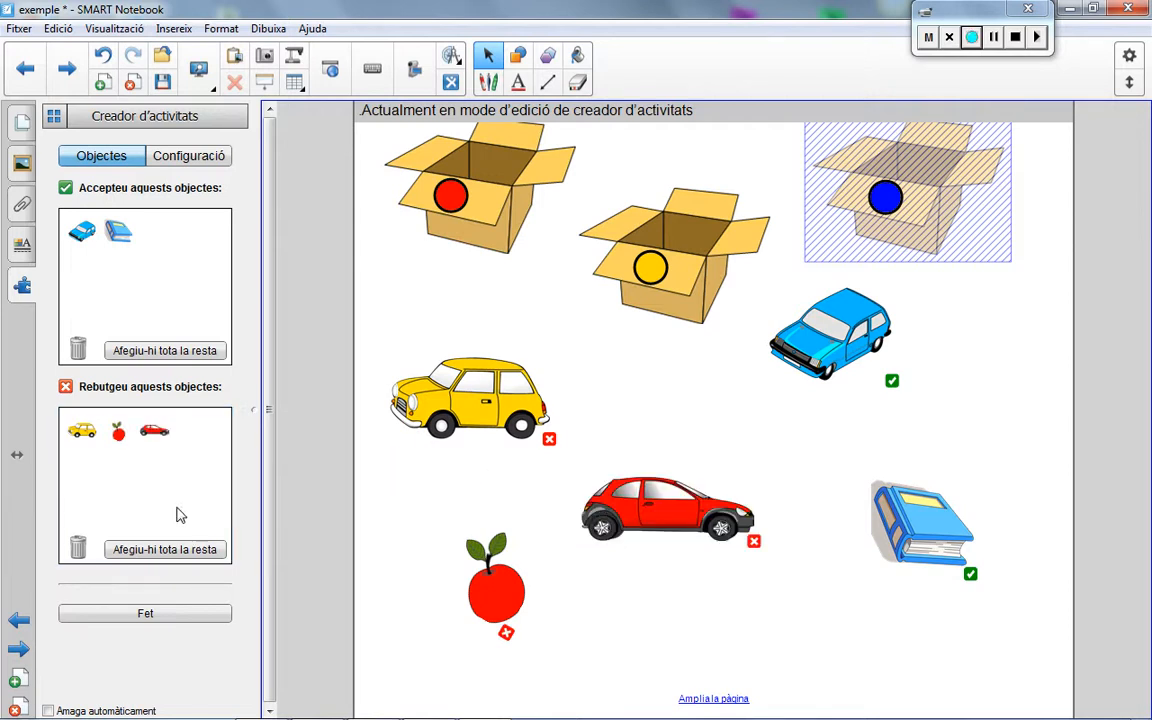
click(146, 614)
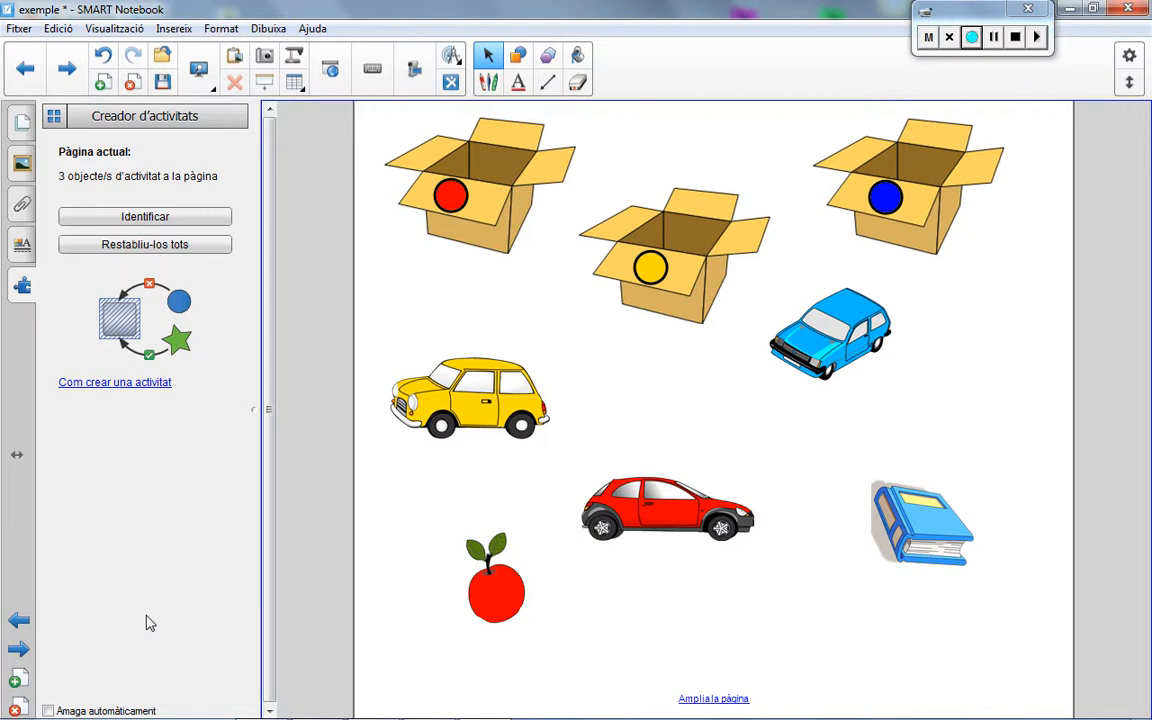
Step: Test the yellow car on the red-marked and yellow-marked boxes, and the apple on the blue-marked and red-marked boxes
click(487, 58)
drag(475, 399, 484, 146)
drag(477, 398, 689, 222)
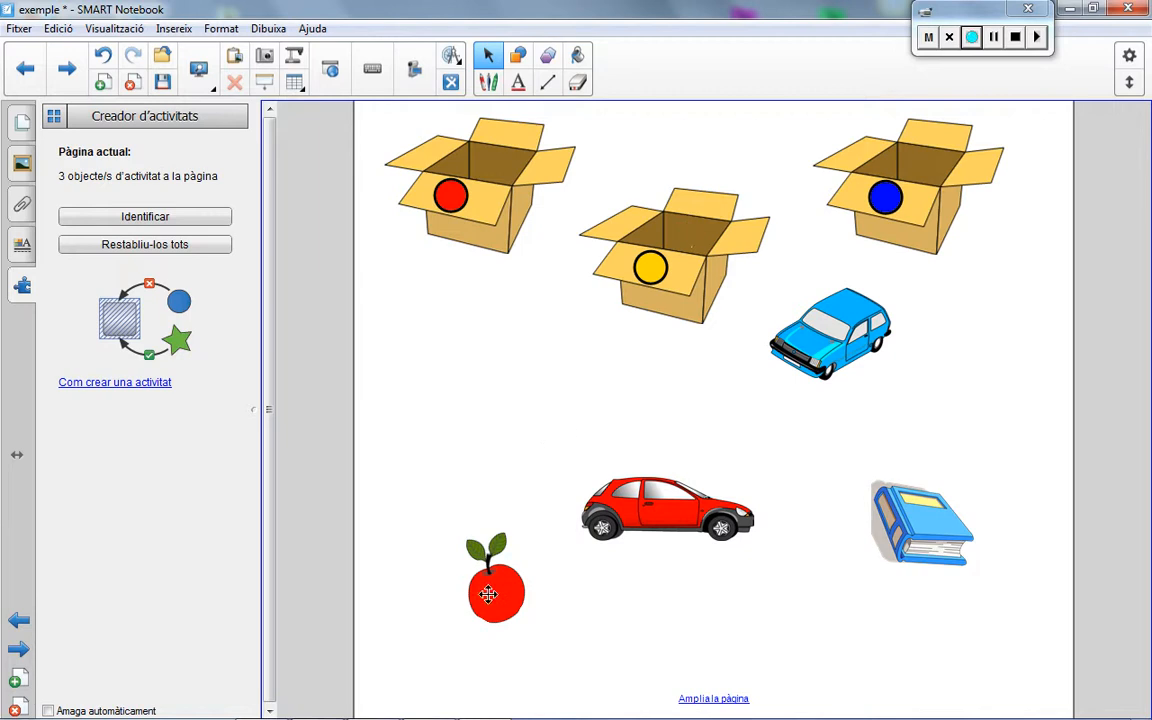
drag(496, 578, 912, 149)
drag(500, 592, 483, 160)
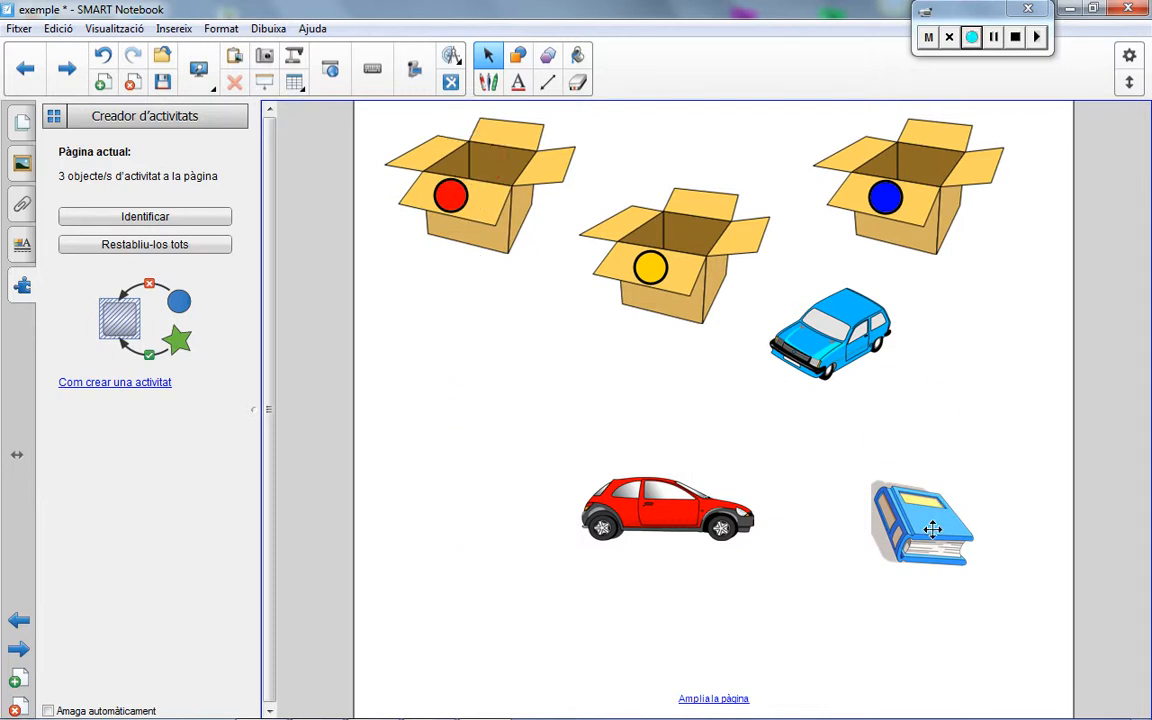
Step: Put the book and the blue car into the blue-marked box and the red car into the red-marked box
drag(932, 530, 915, 152)
drag(840, 330, 924, 147)
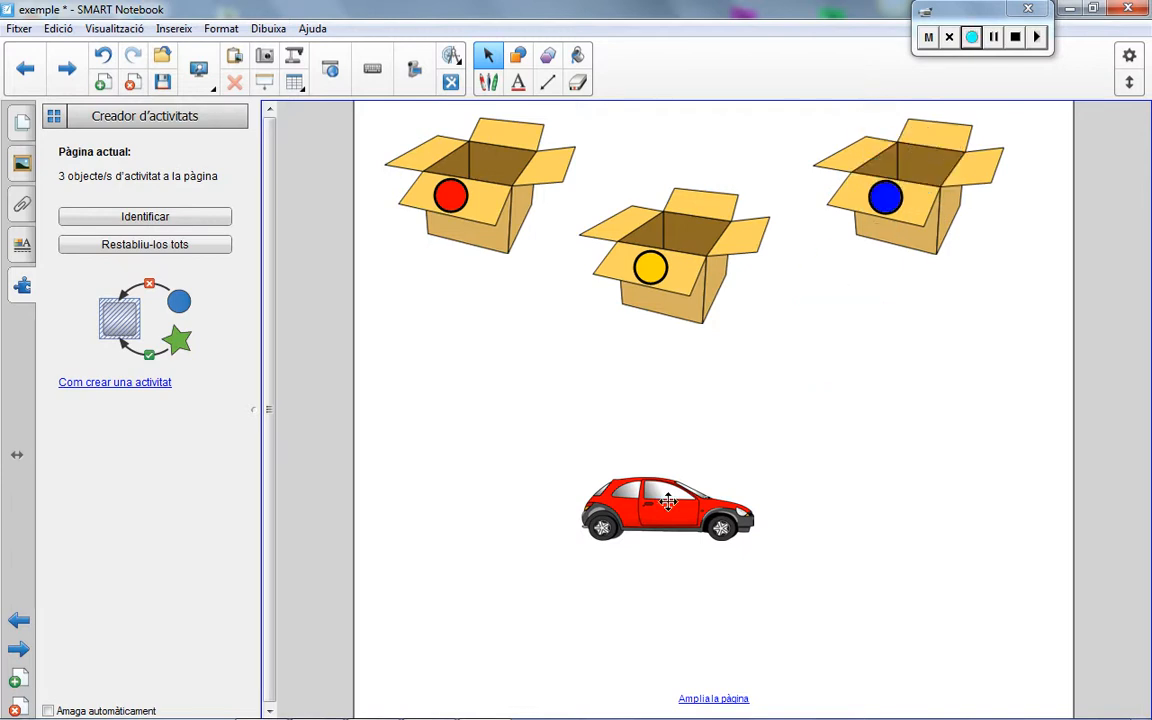
drag(665, 508, 481, 142)
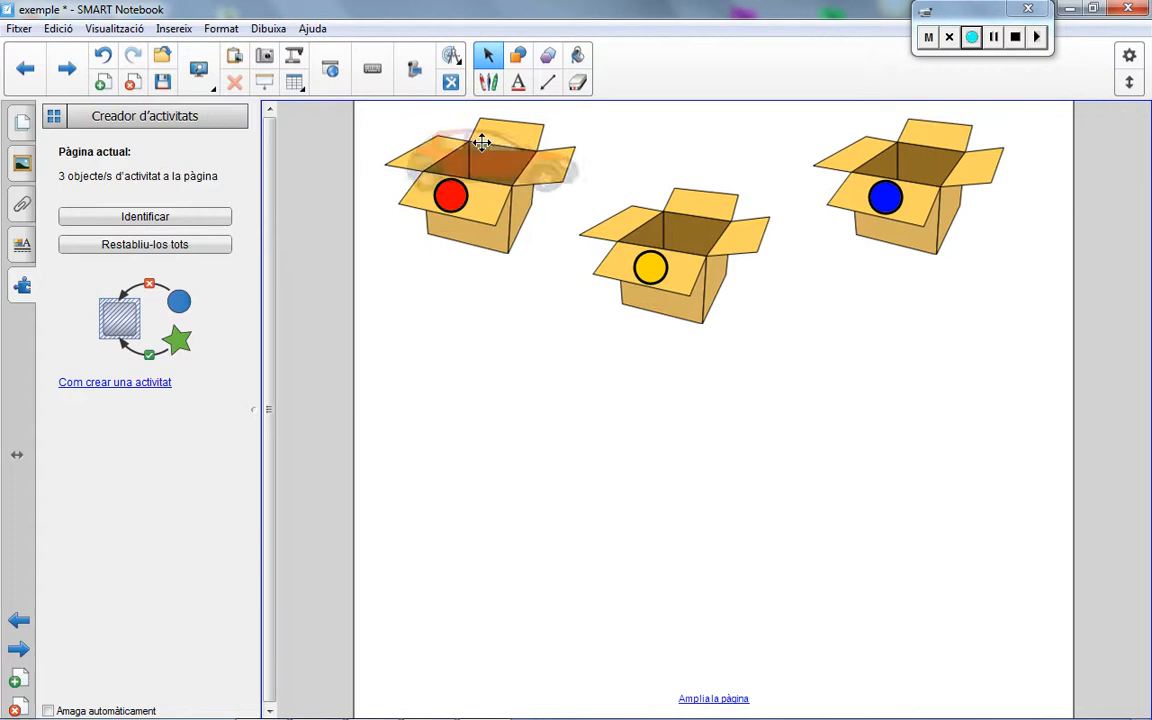